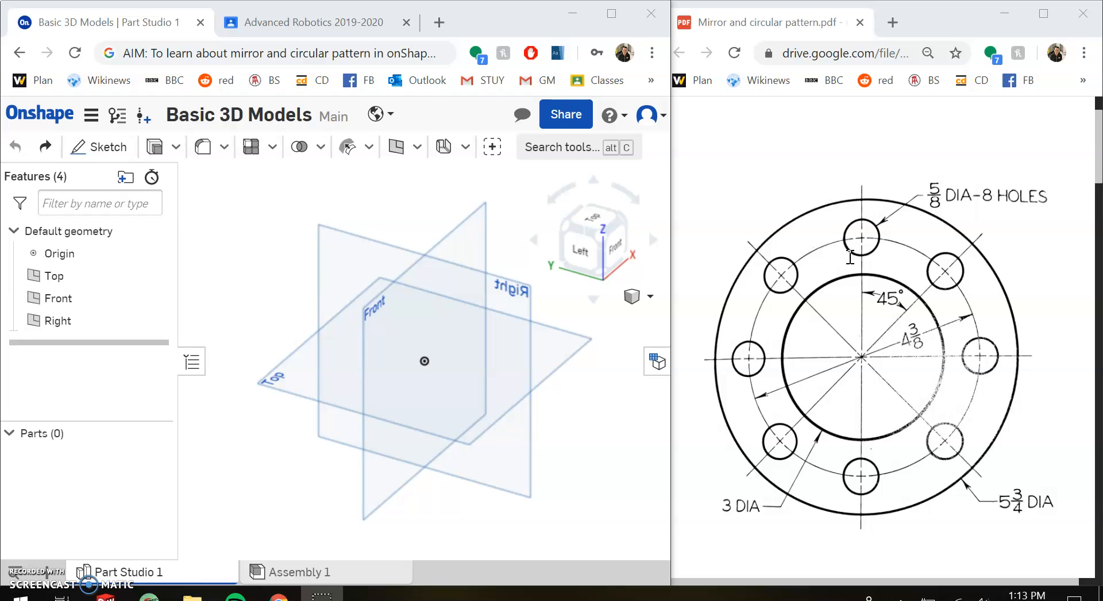
Look through the pages of the mirror and circular pattern PDF, from the round eight-hole plate to the toothed wheel
{"action": "left_click", "coordinate": [816, 264]}
{"action": "left_click", "coordinate": [750, 210]}
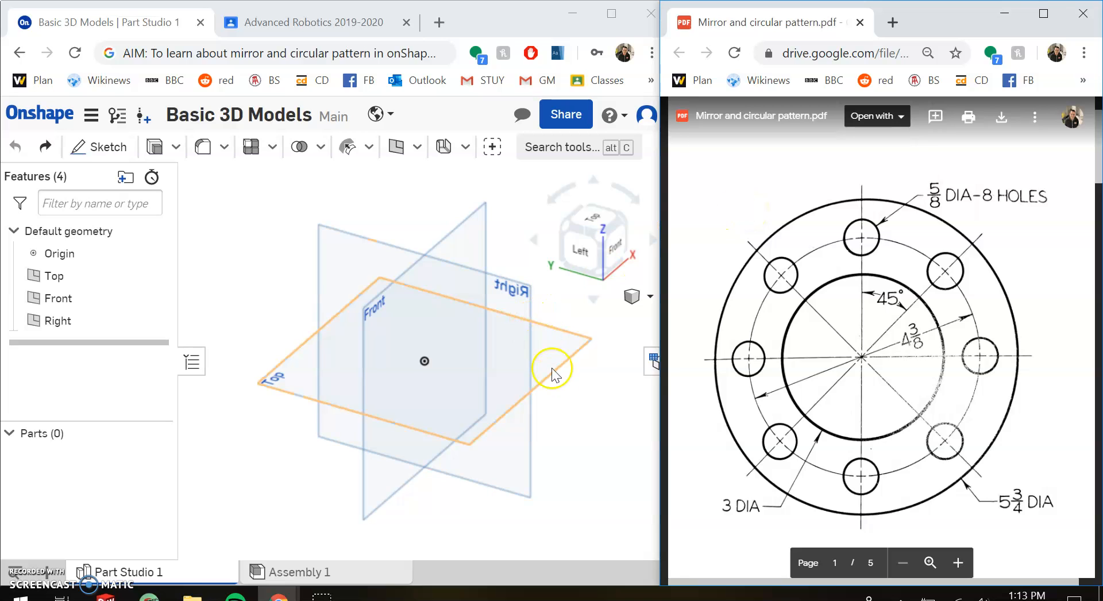
{"action": "left_click", "coordinate": [566, 398]}
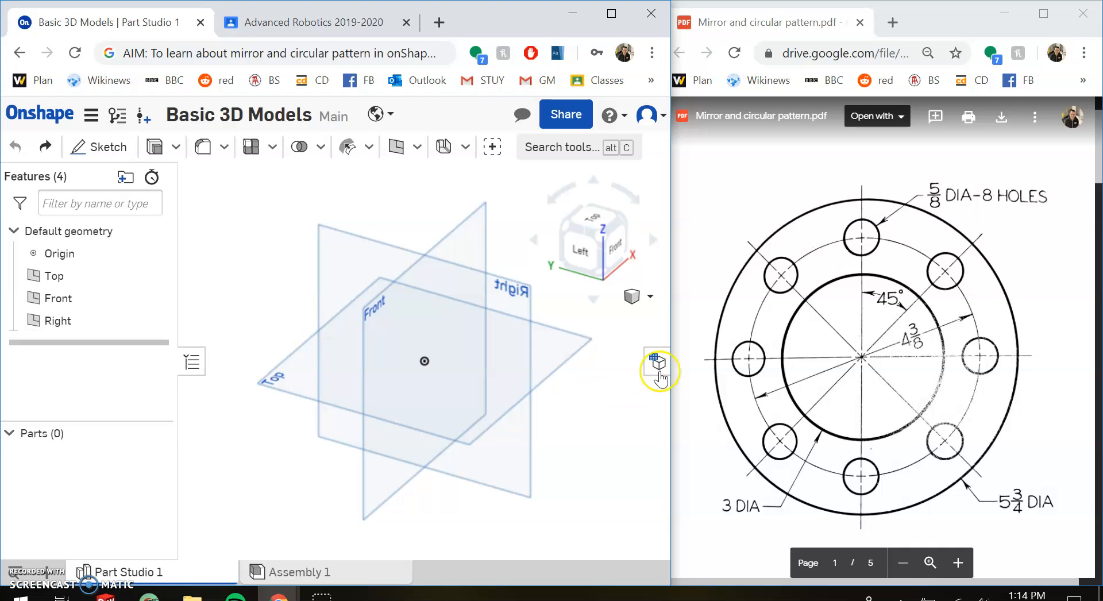
{"action": "scroll", "coordinate": [882, 355], "scroll_direction": "down", "scroll_amount": 5}
{"action": "scroll", "coordinate": [880, 356], "scroll_direction": "up", "scroll_amount": 3}
{"action": "scroll", "coordinate": [880, 356], "scroll_direction": "down", "scroll_amount": 10}
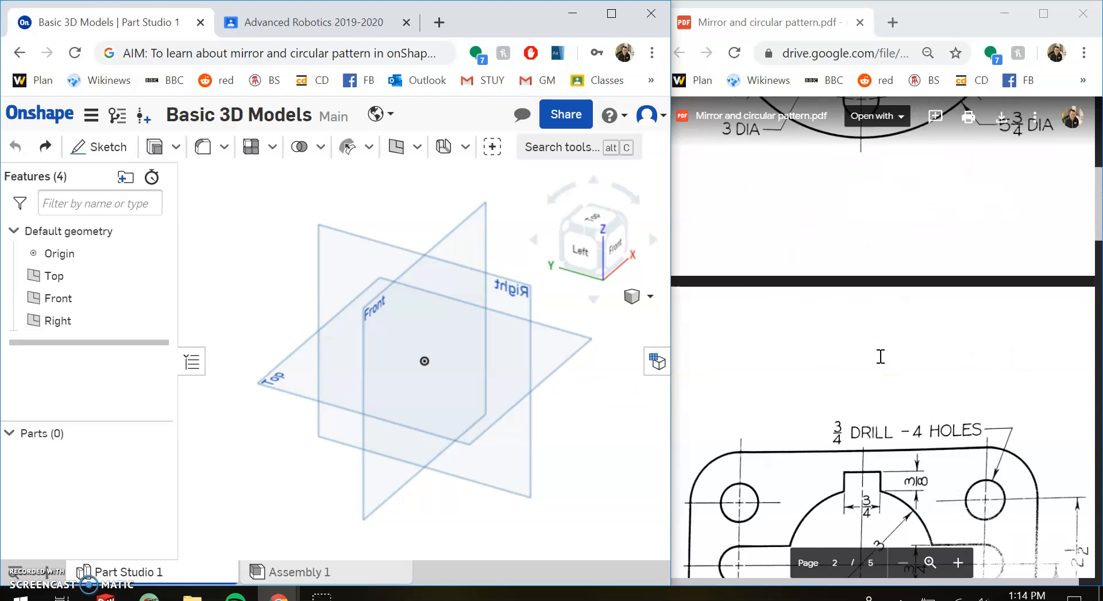
{"action": "scroll", "coordinate": [882, 368], "scroll_direction": "up", "scroll_amount": 10}
{"action": "scroll", "coordinate": [883, 373], "scroll_direction": "down", "scroll_amount": 7}
{"action": "scroll", "coordinate": [884, 373], "scroll_direction": "down", "scroll_amount": 15}
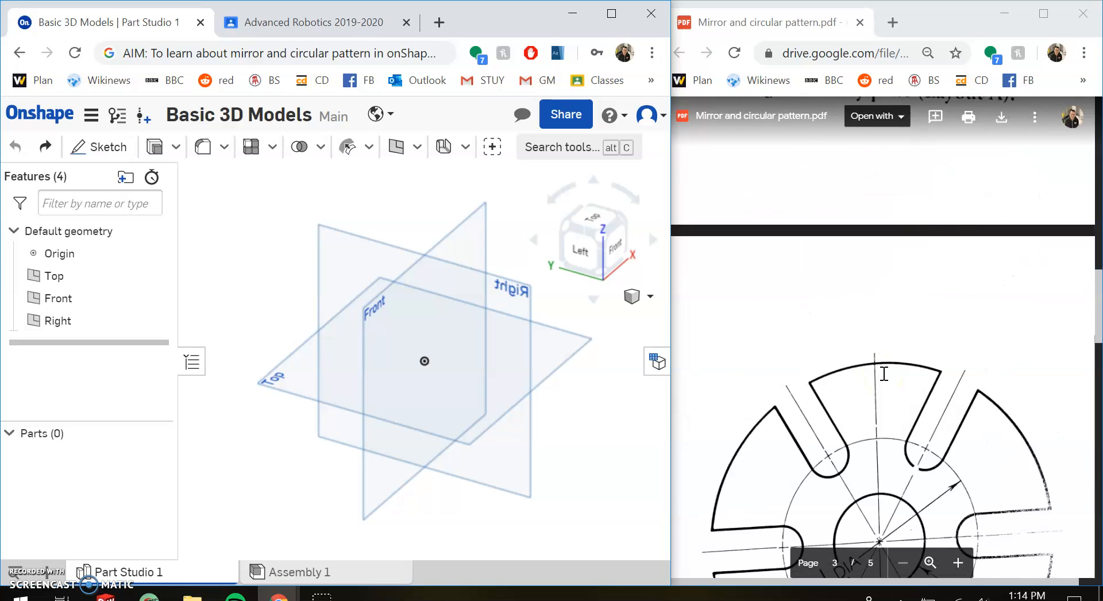
{"action": "scroll", "coordinate": [884, 374], "scroll_direction": "up", "scroll_amount": 20}
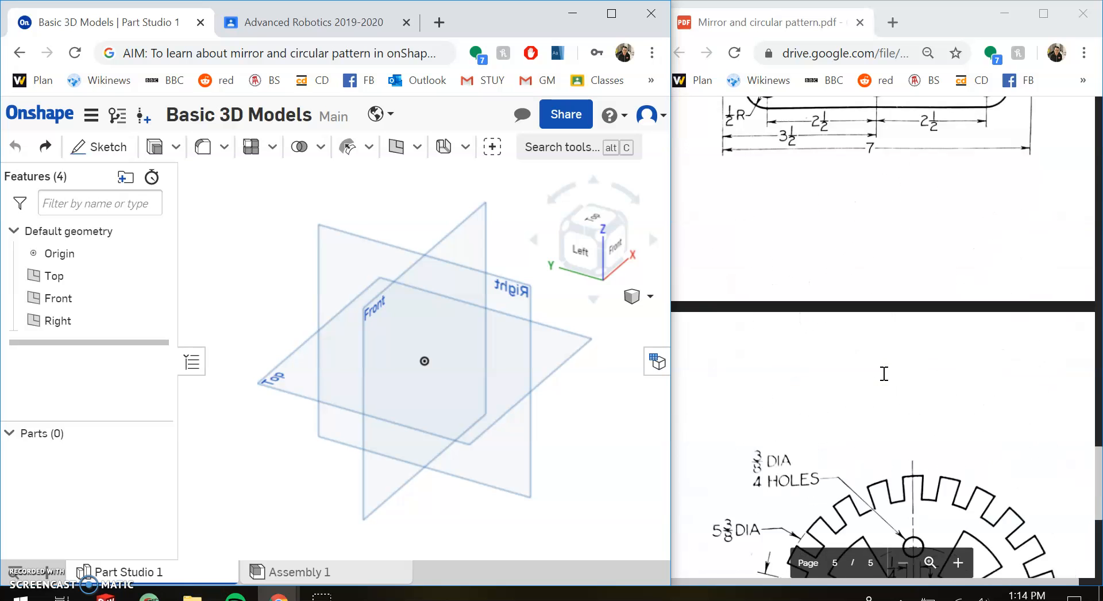
{"action": "scroll", "coordinate": [884, 374], "scroll_direction": "down", "scroll_amount": 2}
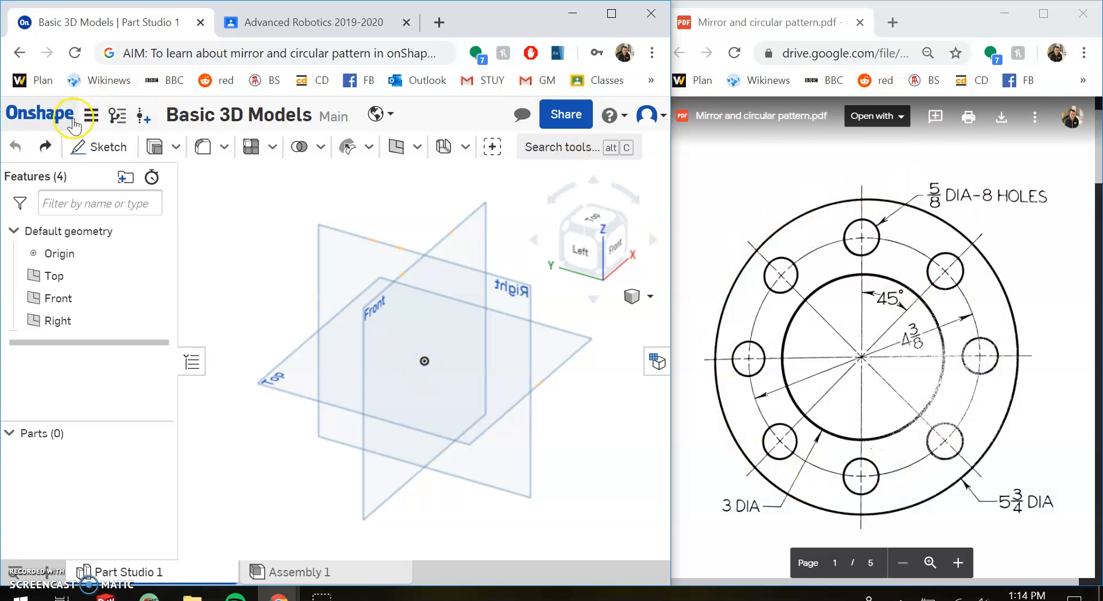
Start a new sketch on the Top plane and view it face-on
{"action": "left_click", "coordinate": [99, 146]}
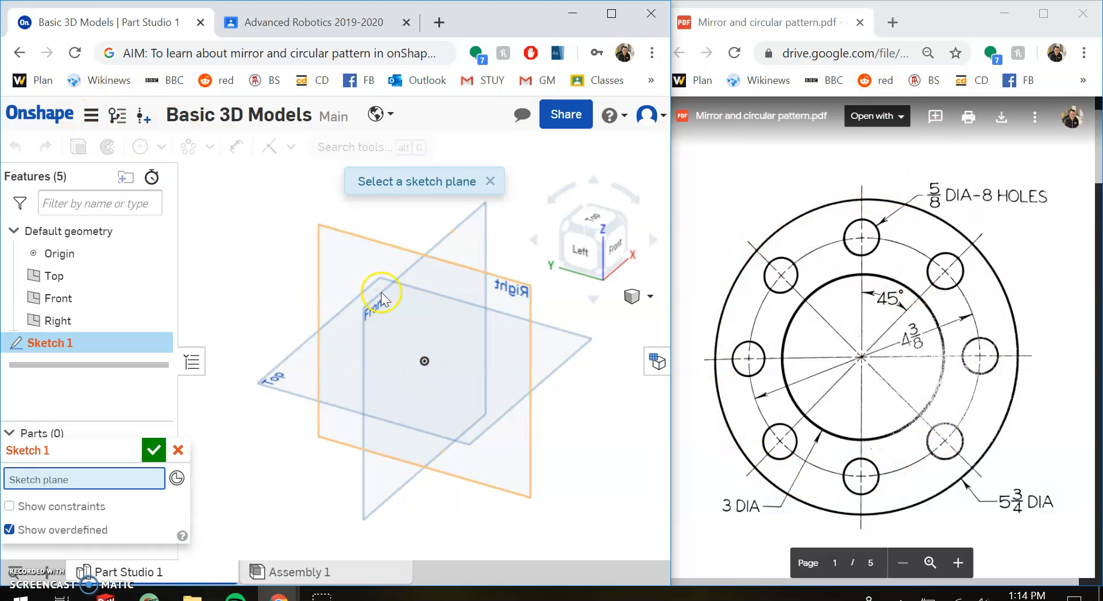
{"action": "left_click", "coordinate": [312, 339]}
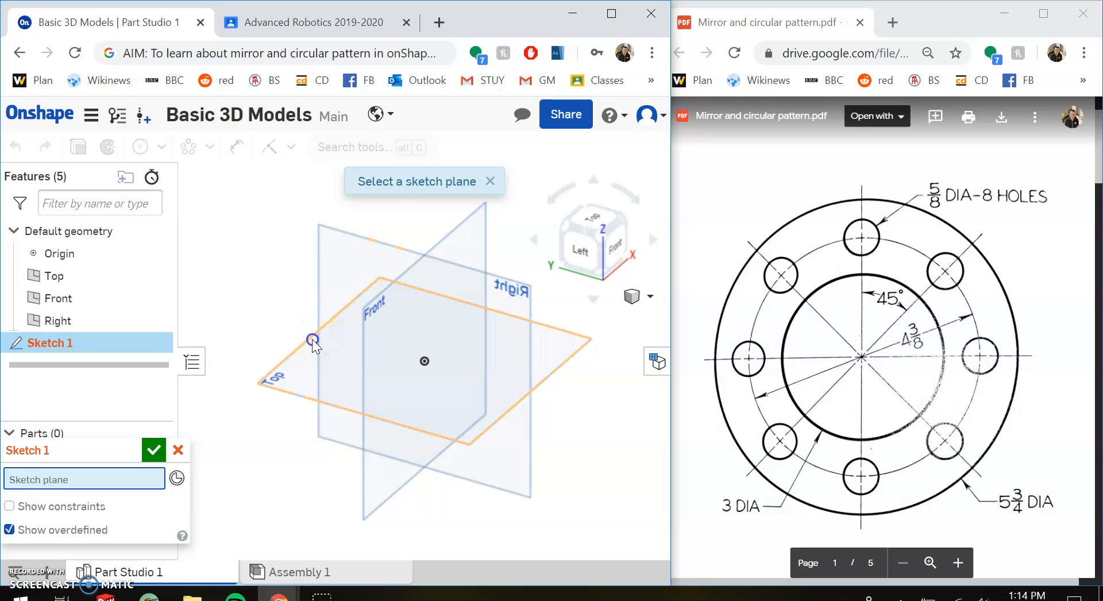
{"action": "left_click", "coordinate": [594, 215]}
Draw two concentric circles centred on the origin, about 1.963 in and 4.625 in in diameter
{"action": "left_click", "coordinate": [142, 146]}
{"action": "left_click", "coordinate": [425, 361]}
{"action": "left_click", "coordinate": [460, 308]}
{"action": "left_click", "coordinate": [425, 361]}
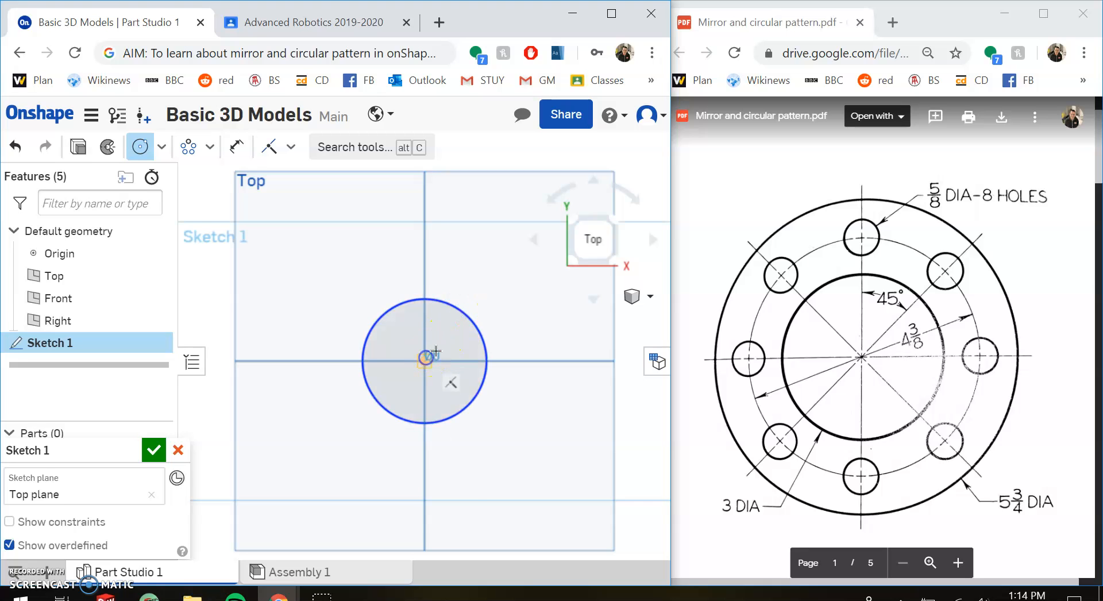
{"action": "left_click", "coordinate": [536, 269]}
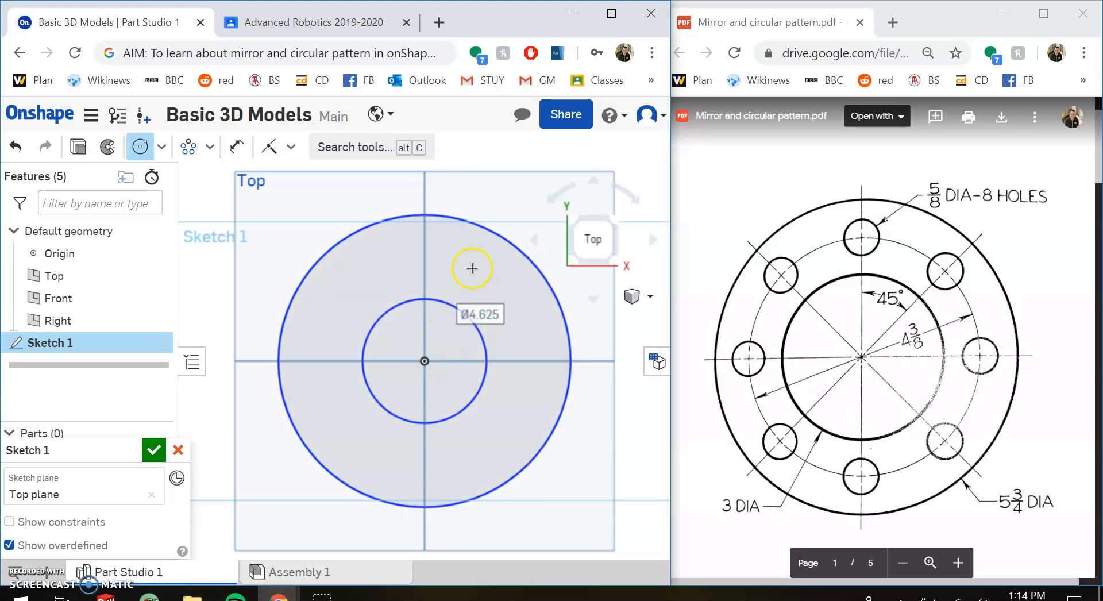
Draw a small circle about 0.232 in in diameter, directly above the origin between the two concentric circles
{"action": "left_click", "coordinate": [424, 264]}
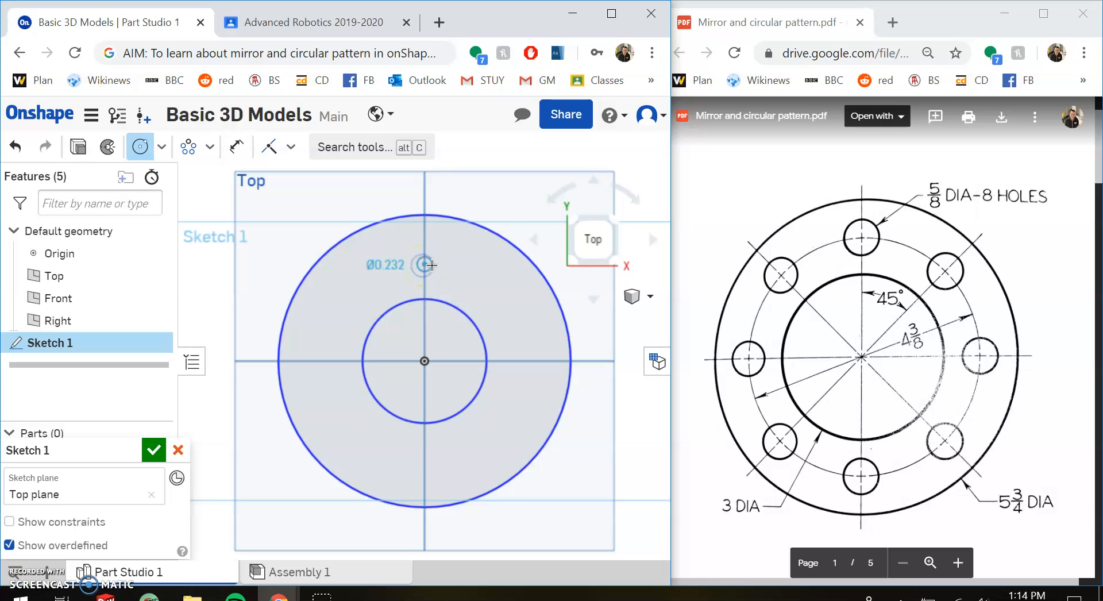
{"action": "left_click", "coordinate": [429, 264]}
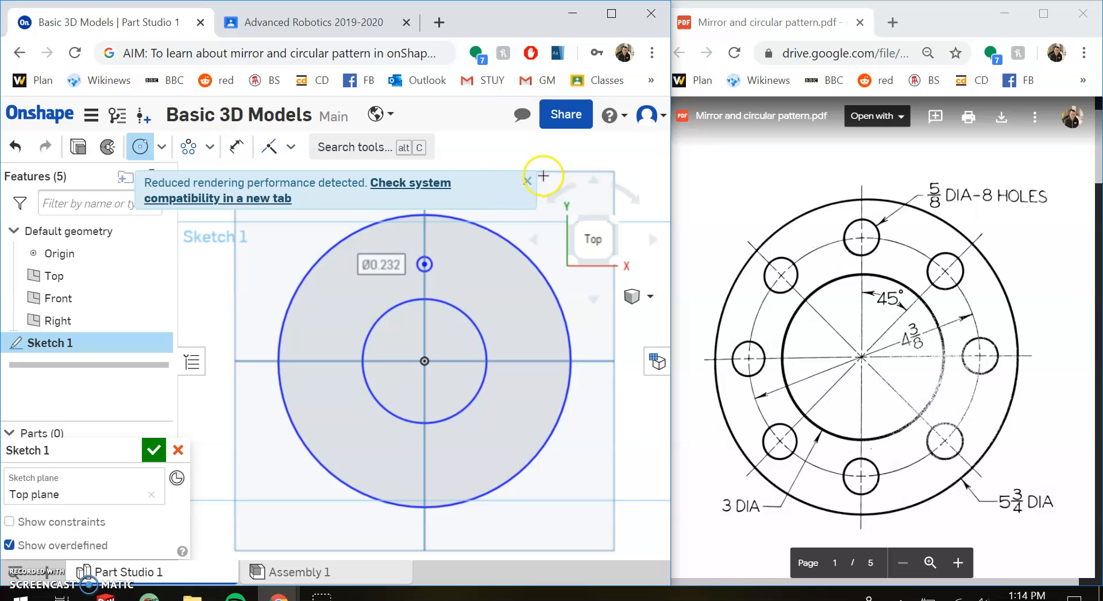
{"action": "left_click", "coordinate": [527, 185]}
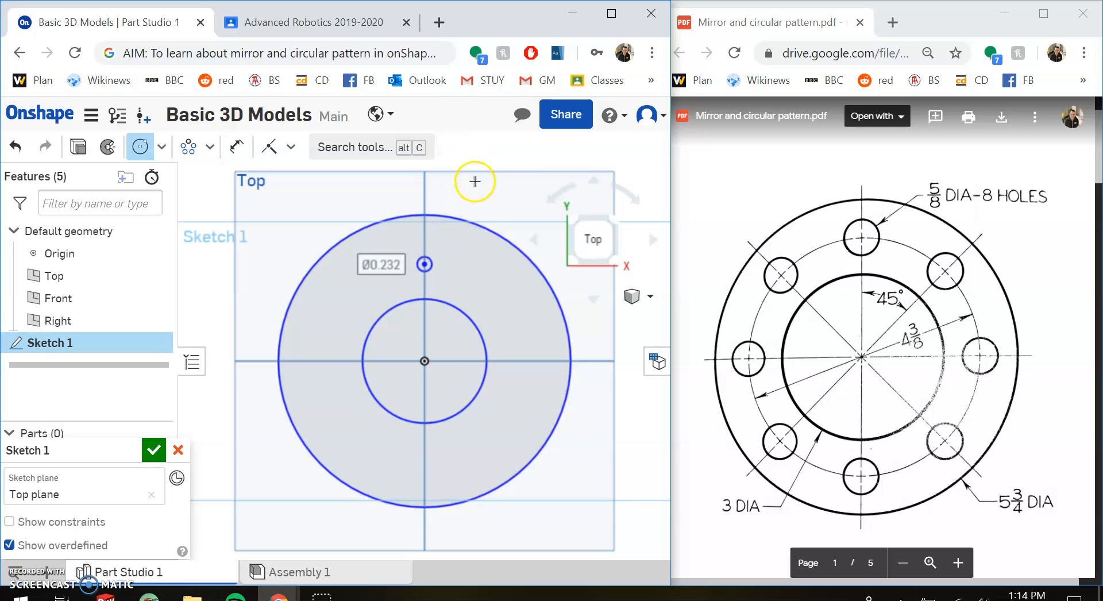
Dimension the inner circle's diameter to 3 in, as given in the reference drawing
{"action": "key", "text": "d"}
{"action": "left_click", "coordinate": [461, 316]}
{"action": "left_click", "coordinate": [488, 295]}
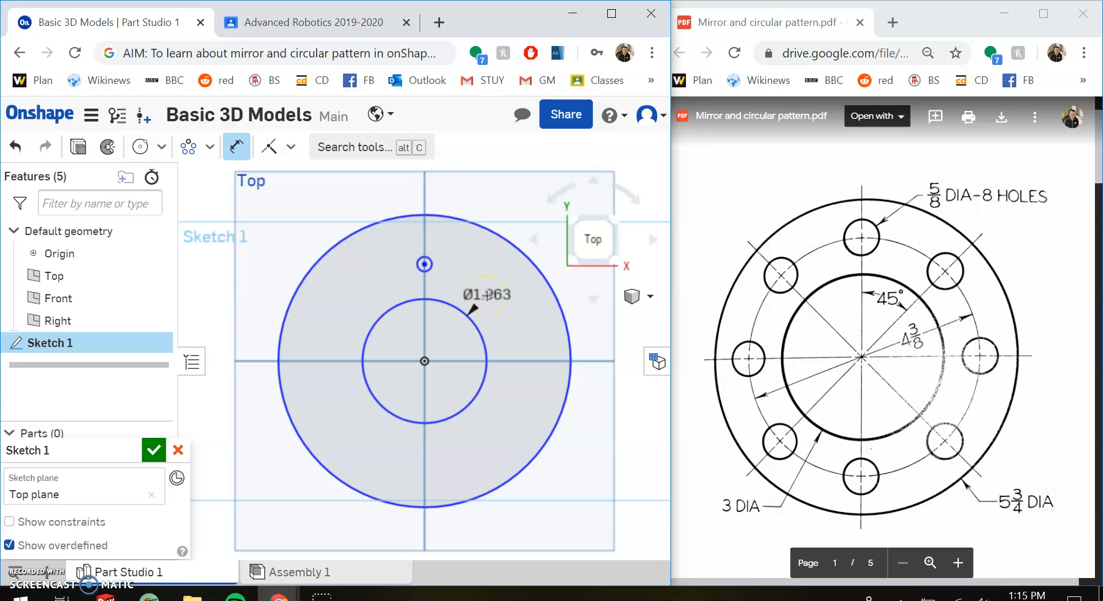
{"action": "left_click", "coordinate": [729, 509]}
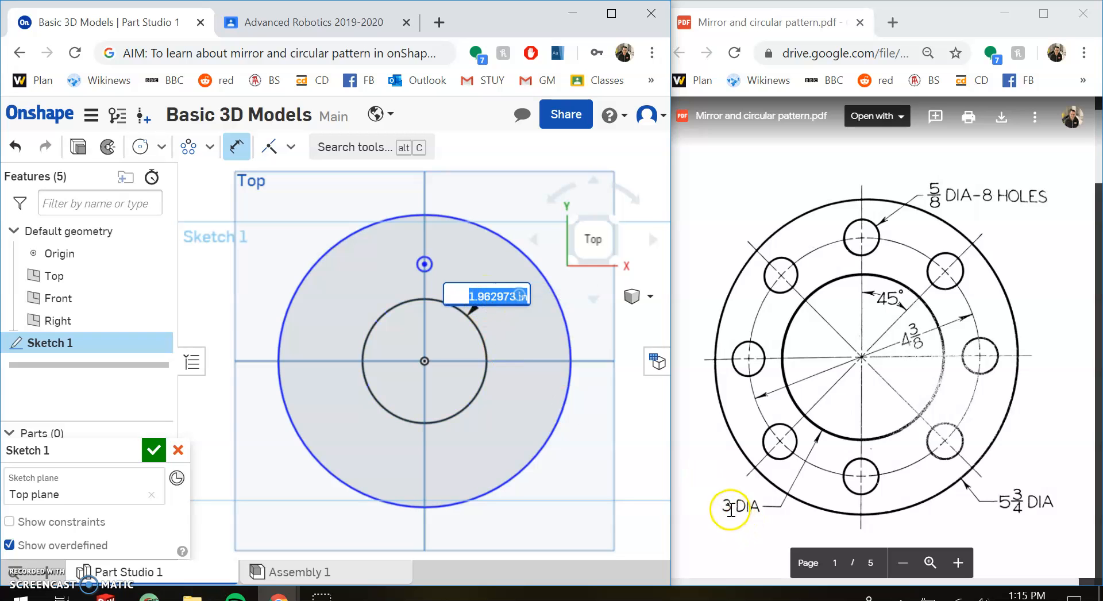
{"action": "left_click", "coordinate": [499, 355]}
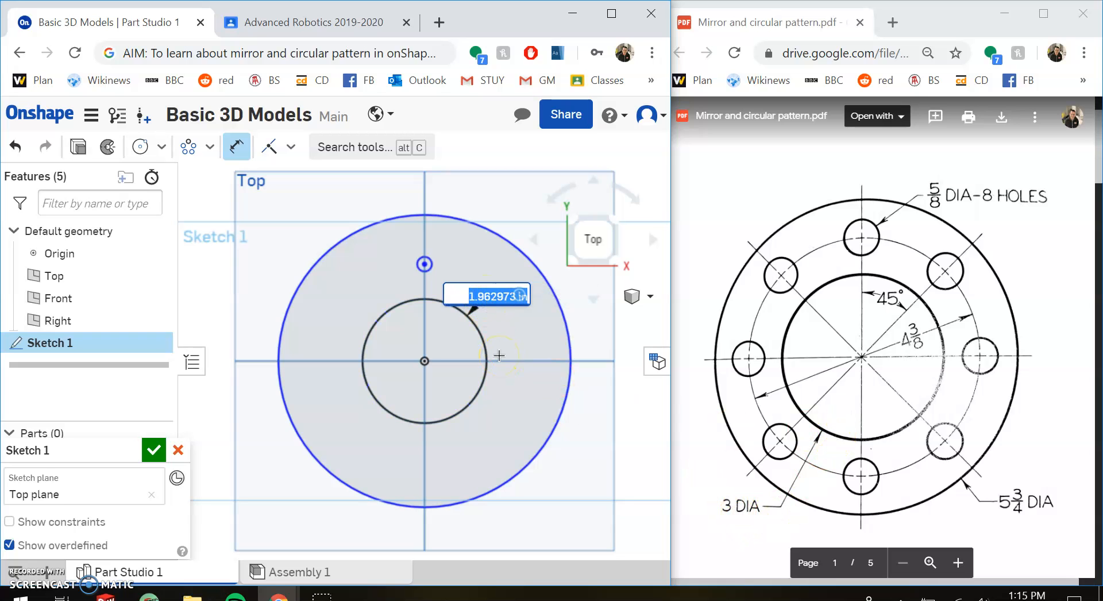
{"action": "type", "text": "3"}
{"action": "key", "text": "Return"}
Dimension the outer circle's diameter to 5.75 in
{"action": "left_click", "coordinate": [503, 327]}
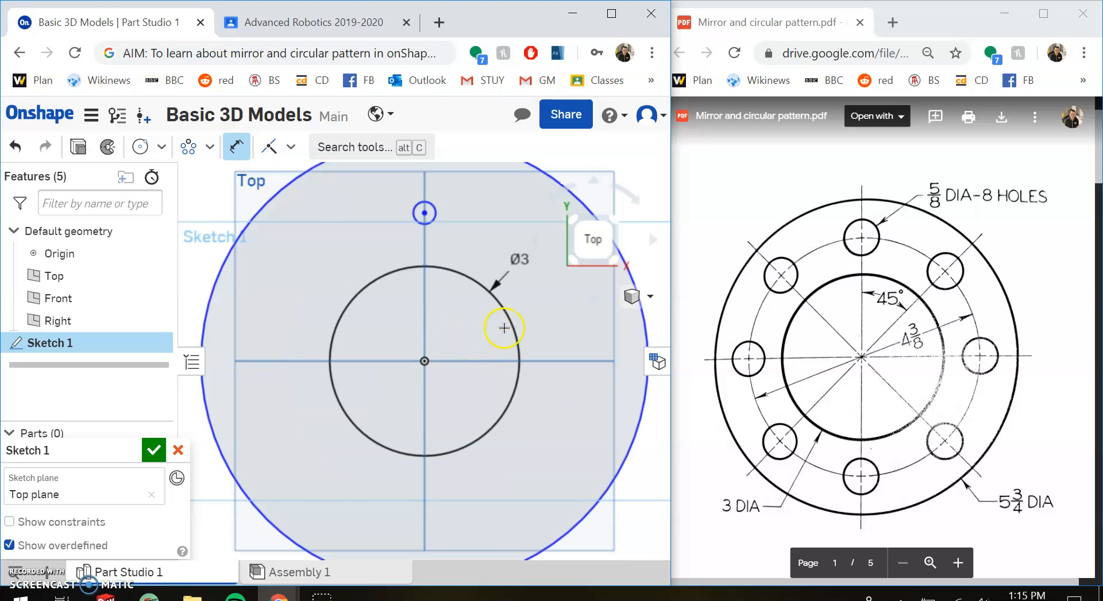
{"action": "scroll", "coordinate": [503, 326], "scroll_direction": "down", "scroll_amount": 5}
{"action": "left_click", "coordinate": [492, 244]}
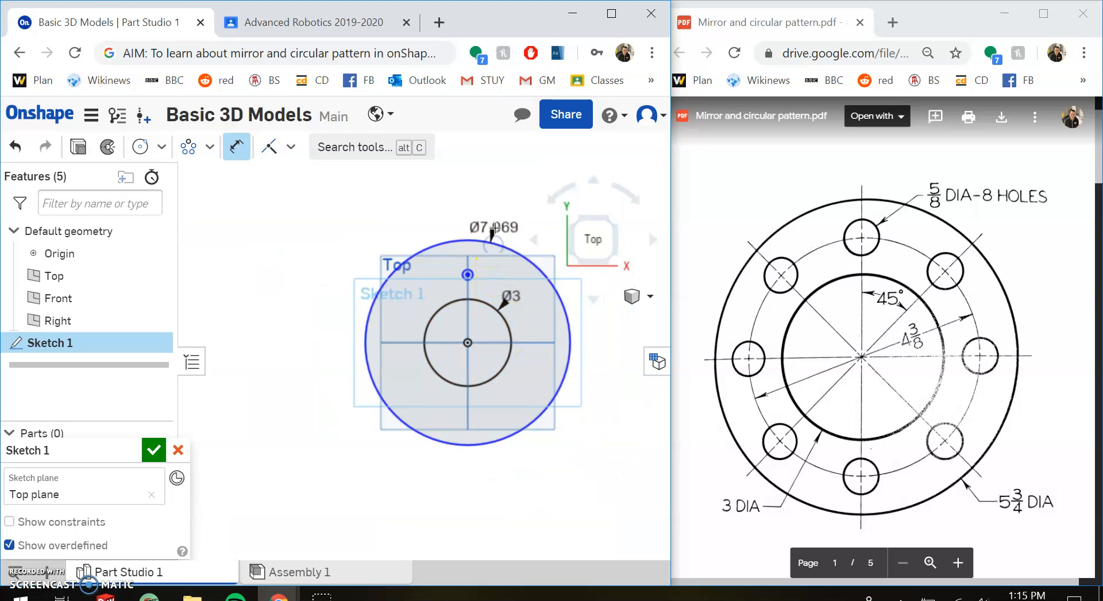
{"action": "left_click", "coordinate": [503, 228]}
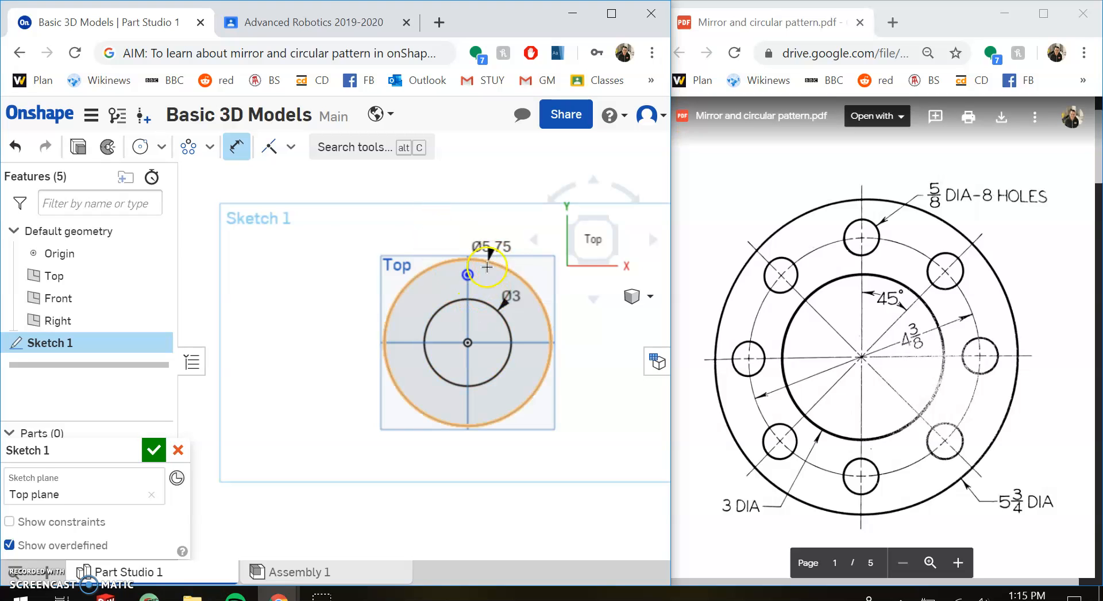
{"action": "scroll", "coordinate": [479, 275], "scroll_direction": "up", "scroll_amount": 4}
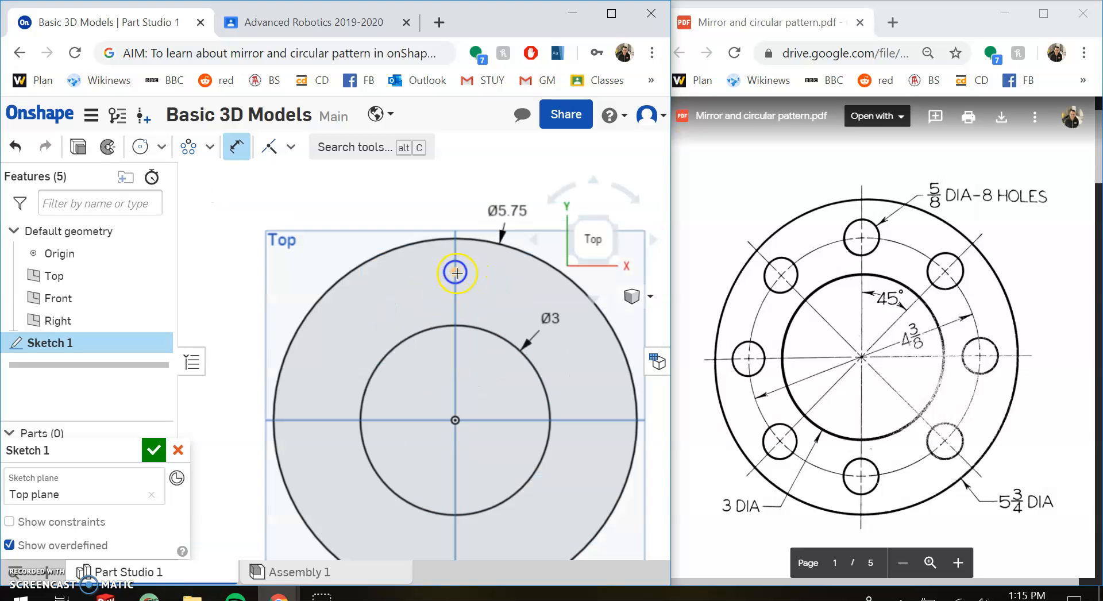
{"action": "left_click", "coordinate": [455, 271]}
{"action": "key", "text": "Escape"}
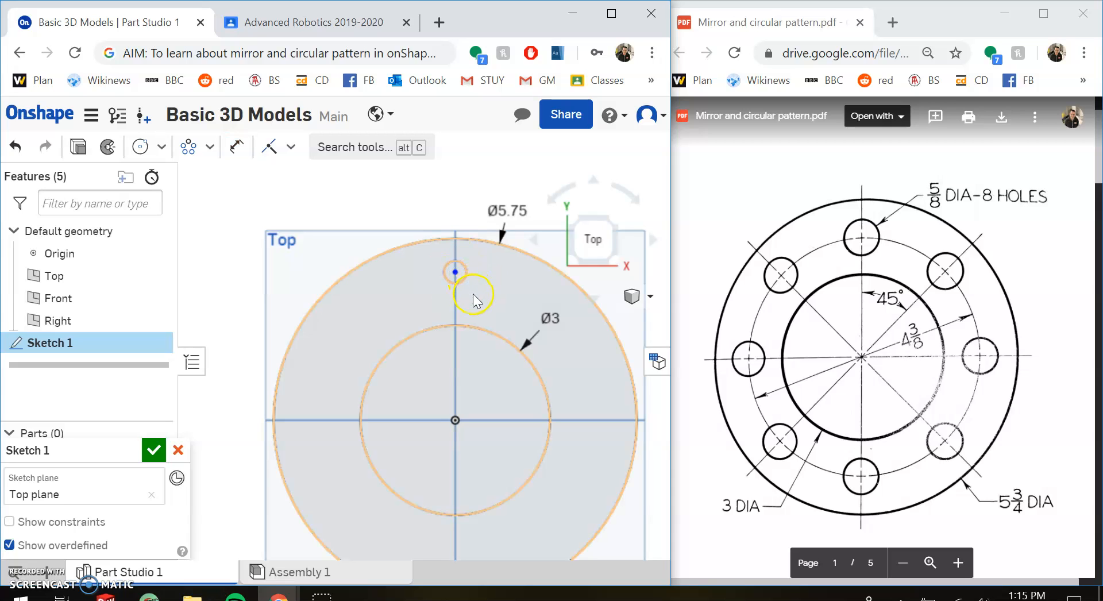
{"action": "mouse_move", "coordinate": [473, 294]}
{"action": "middle_mouse_down"}
{"action": "mouse_move", "coordinate": [454, 298]}
{"action": "mouse_move", "coordinate": [459, 284]}
{"action": "middle_mouse_up"}
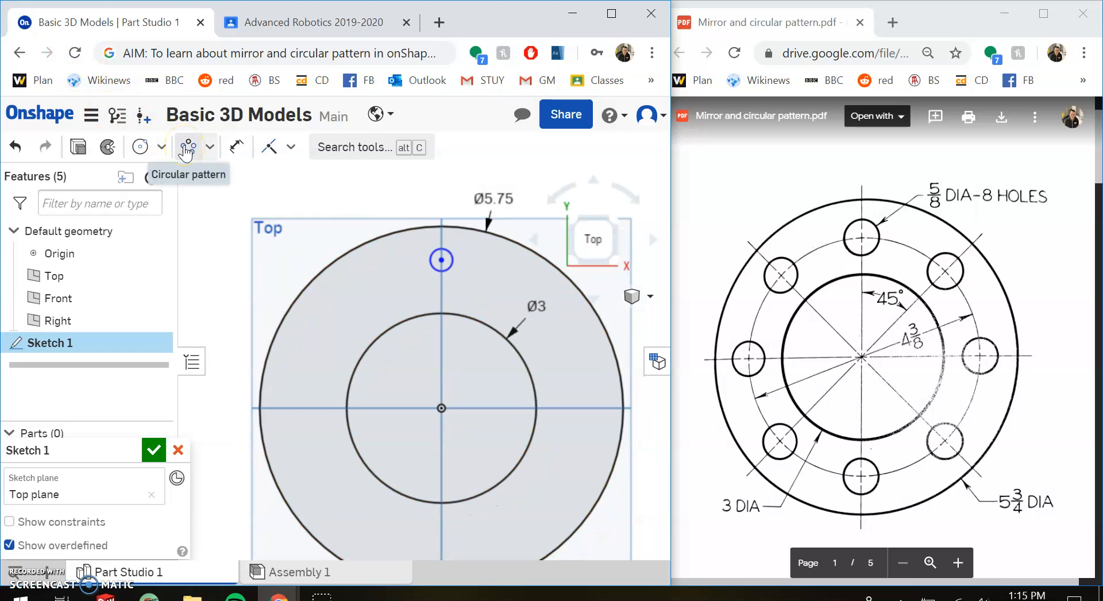
{"action": "left_click", "coordinate": [351, 147]}
{"action": "type", "text": "ci"}
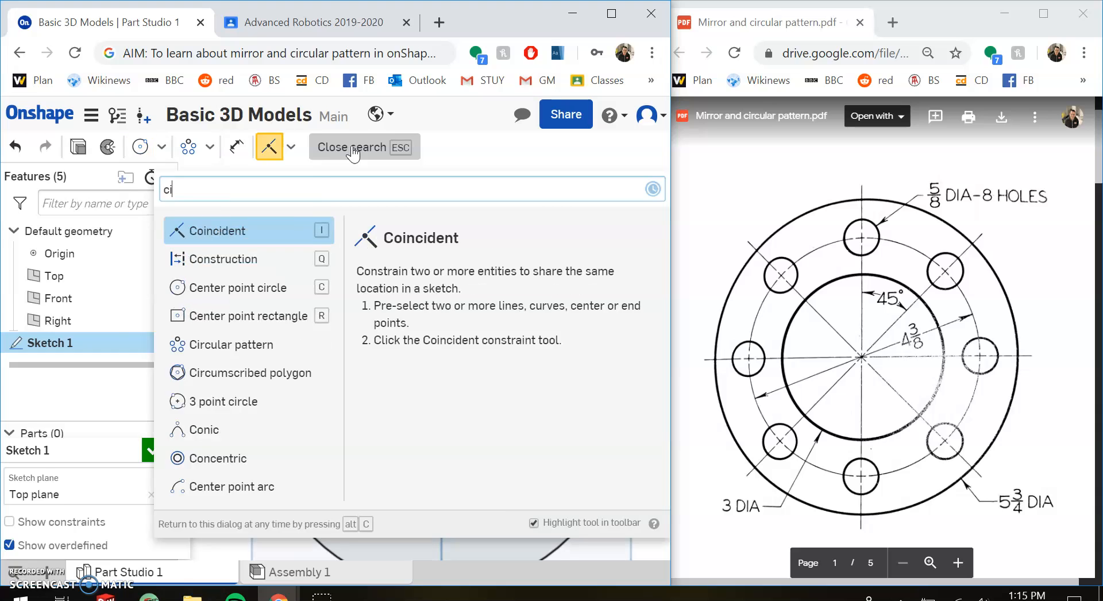
{"action": "type", "text": "rcular"}
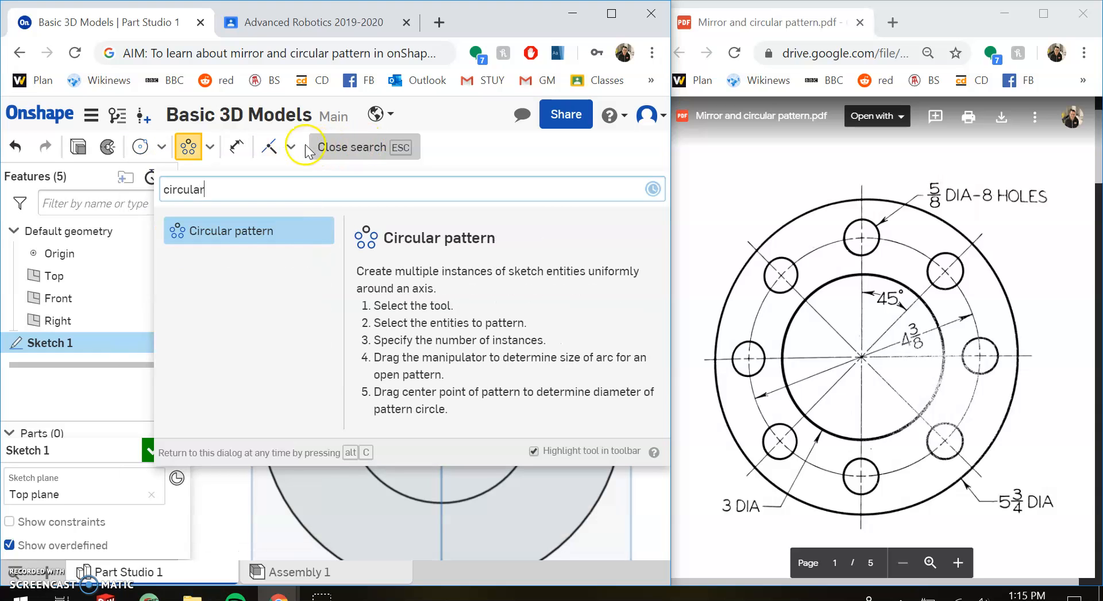
{"action": "key", "text": "Escape"}
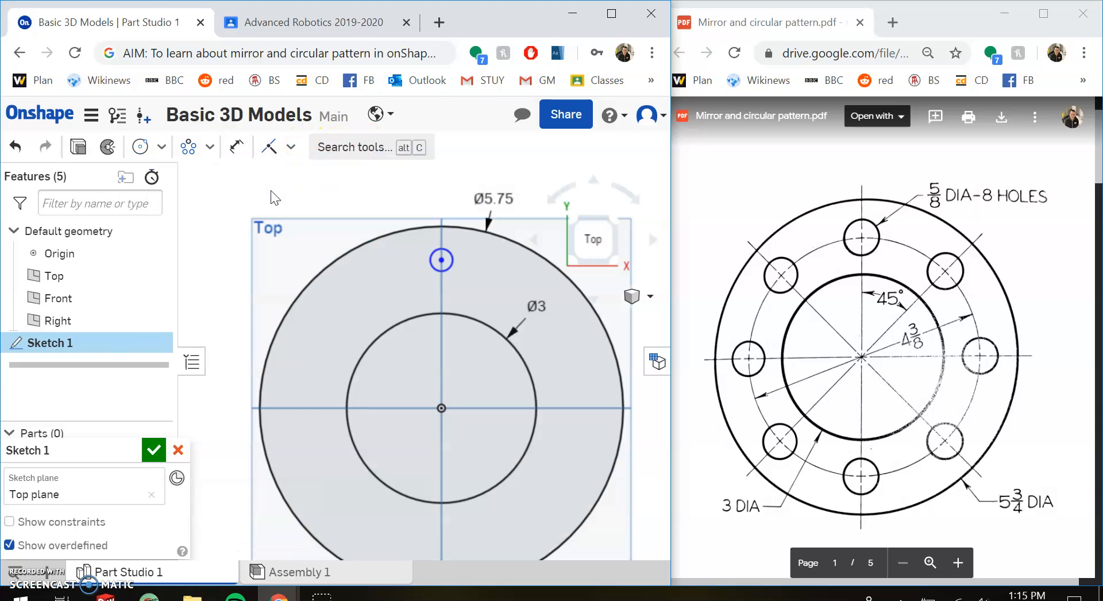
Create a circular pattern of the small circle around the origin with 8 evenly spaced instances
{"action": "left_click", "coordinate": [370, 148]}
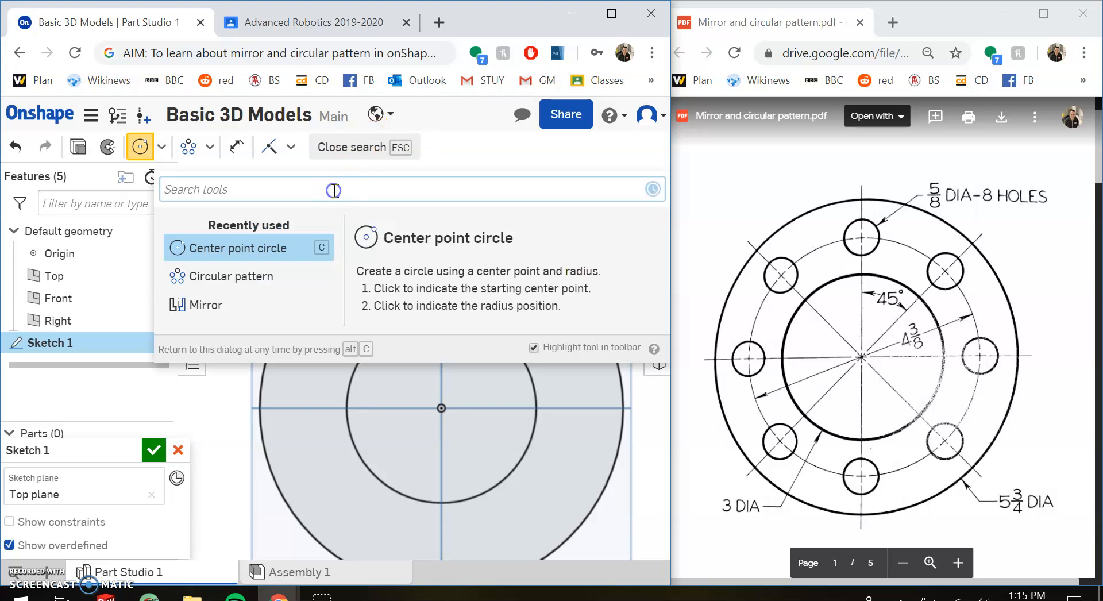
{"action": "type", "text": "circular pattern"}
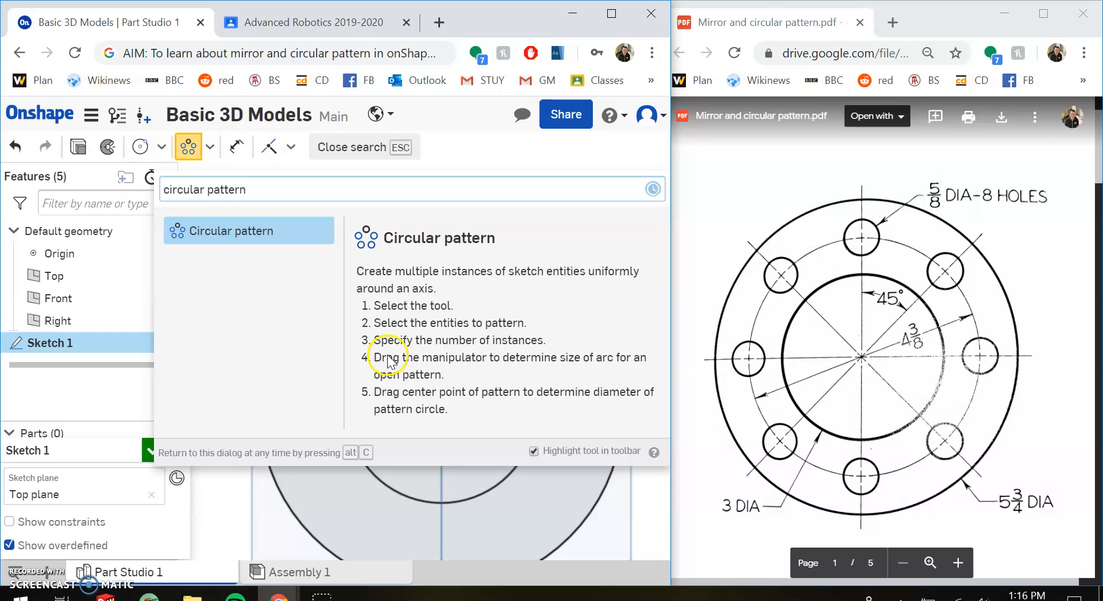
{"action": "left_click", "coordinate": [279, 240]}
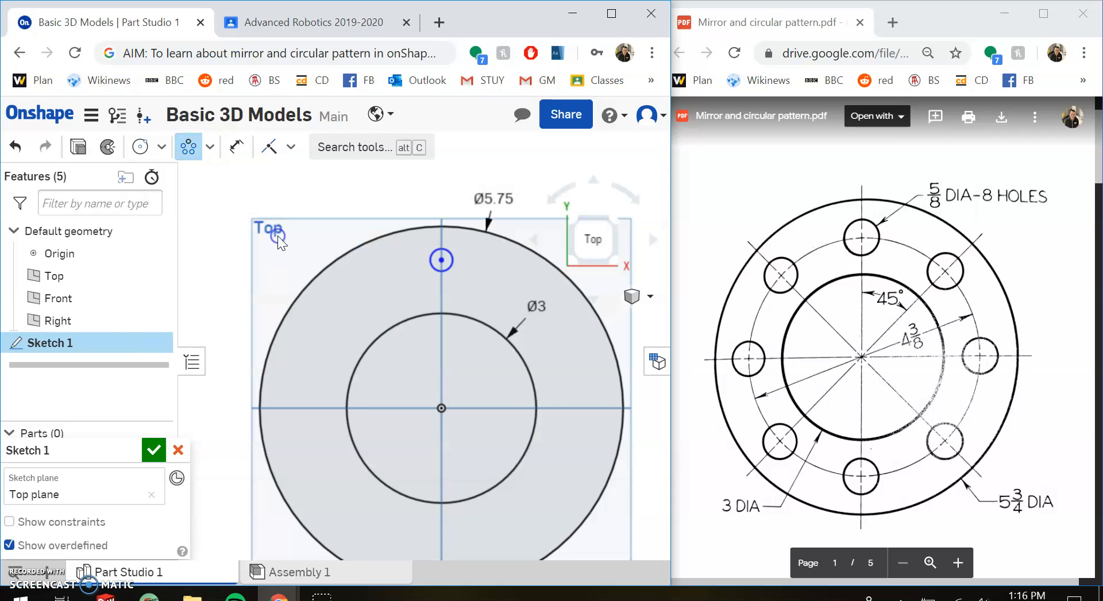
{"action": "left_click", "coordinate": [453, 260]}
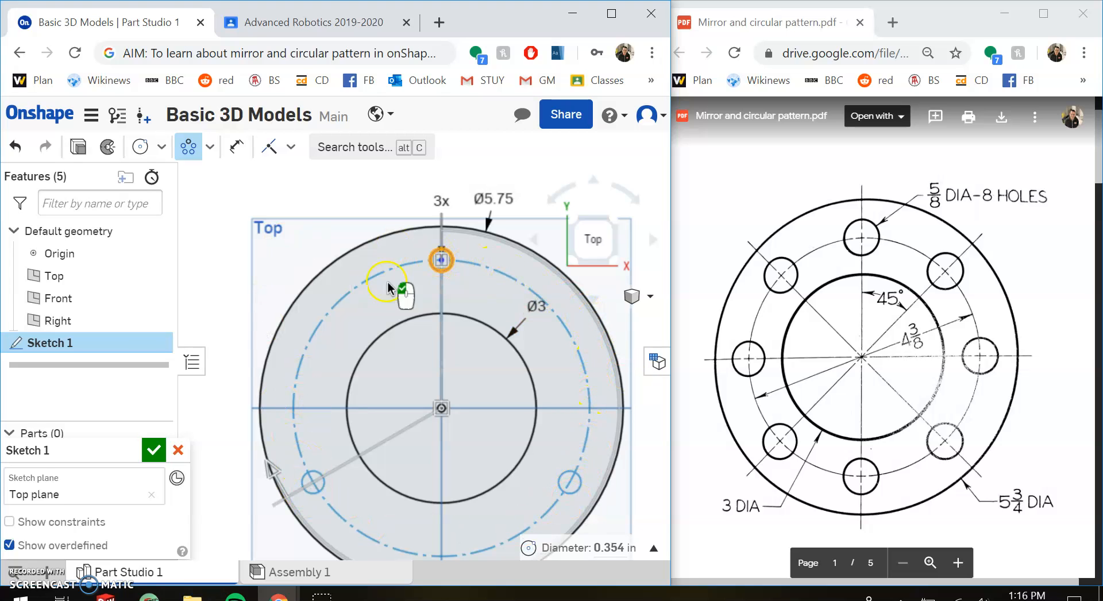
{"action": "left_click", "coordinate": [445, 206]}
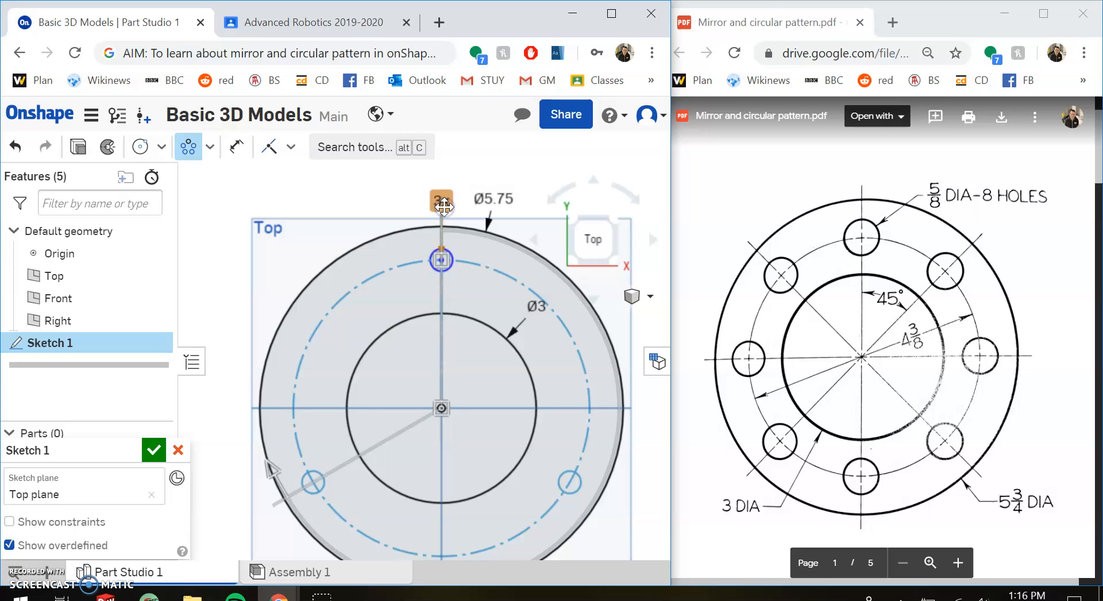
{"action": "double_click", "coordinate": [441, 203]}
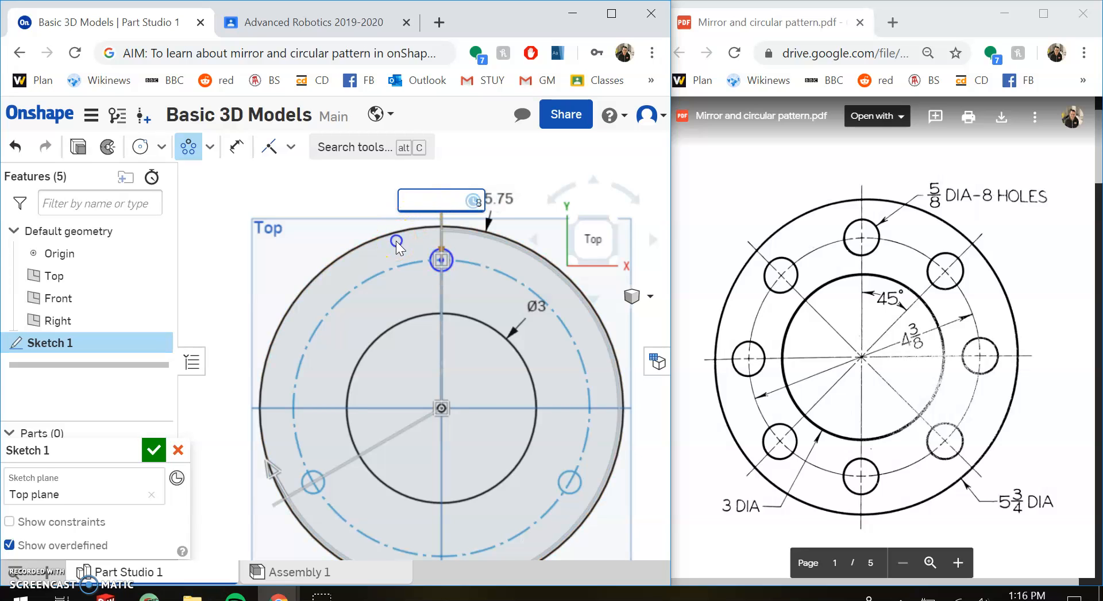
{"action": "key", "text": "Return"}
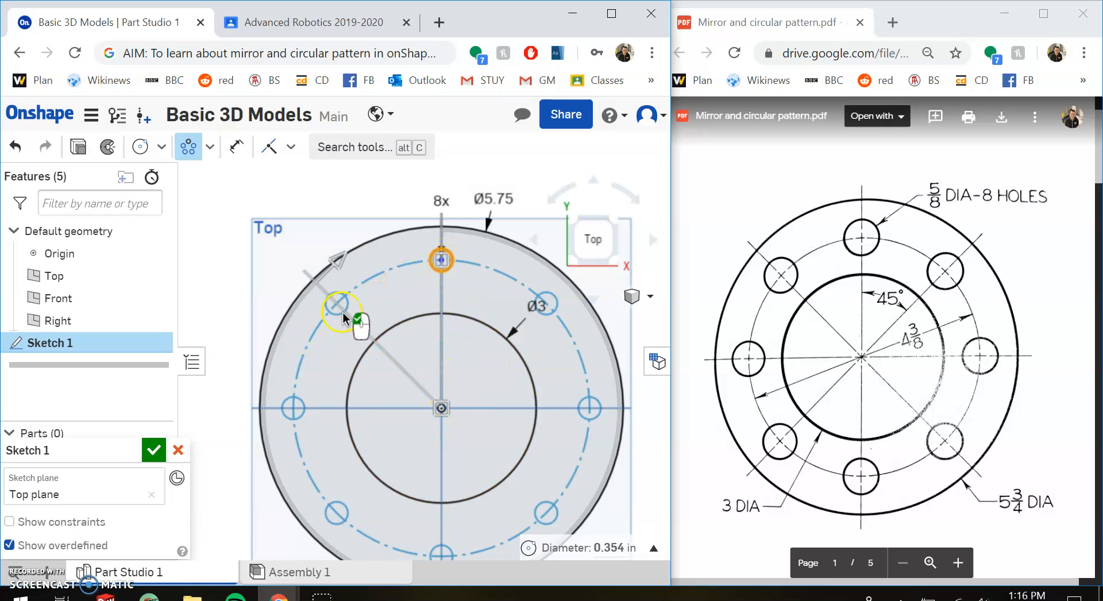
{"action": "mouse_move", "coordinate": [354, 313]}
{"action": "left_mouse_down"}
{"action": "mouse_move", "coordinate": [321, 262]}
{"action": "mouse_move", "coordinate": [538, 270]}
{"action": "mouse_move", "coordinate": [379, 285]}
{"action": "mouse_move", "coordinate": [348, 306]}
{"action": "left_mouse_up"}
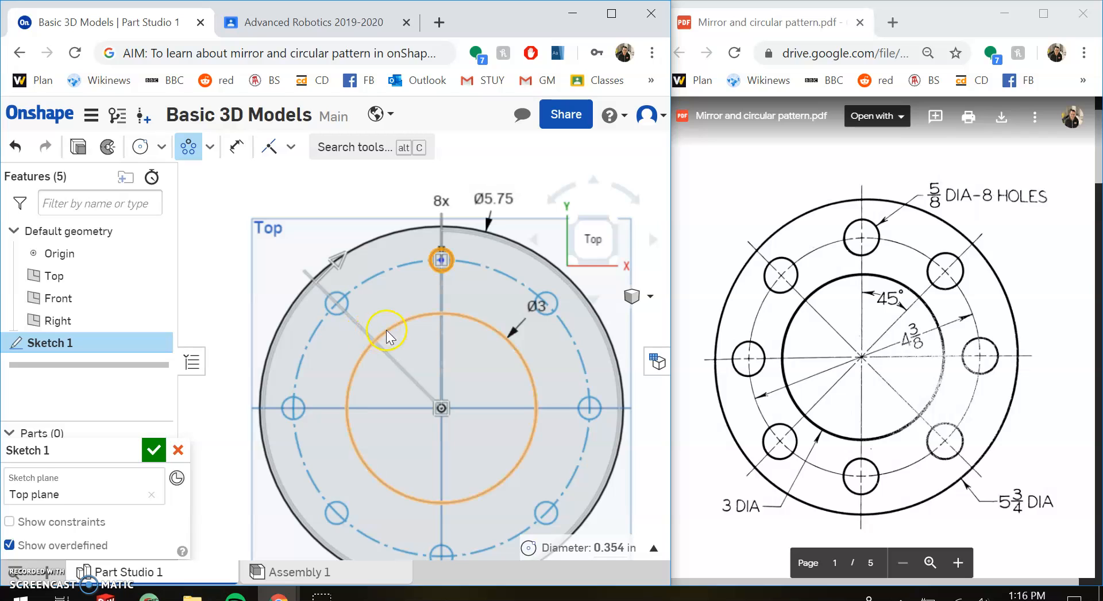
{"action": "left_click", "coordinate": [435, 379]}
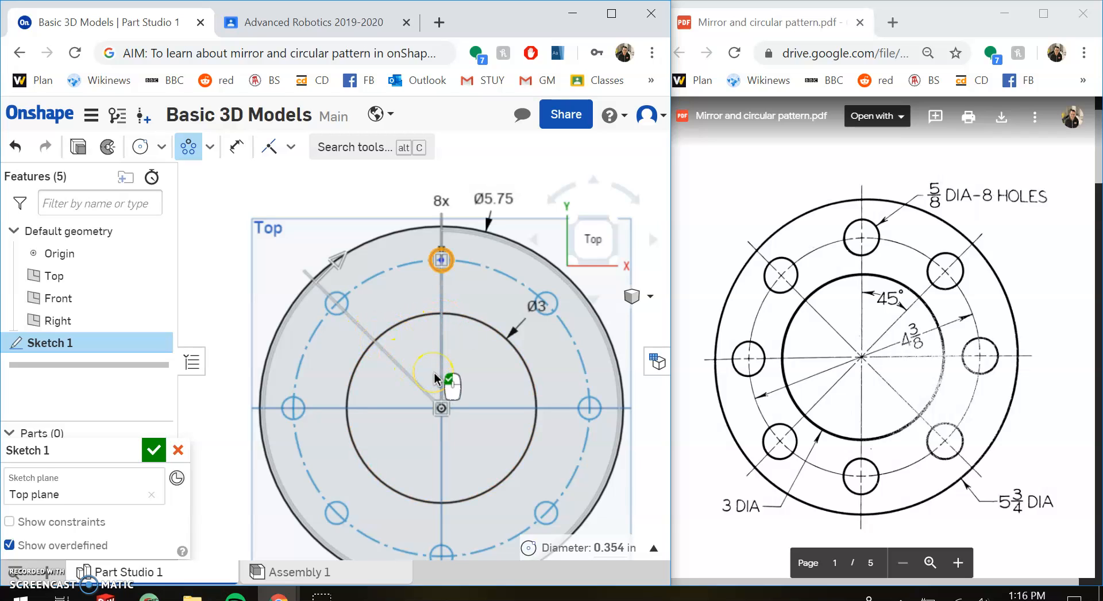
{"action": "left_click", "coordinate": [558, 296]}
{"action": "left_click", "coordinate": [560, 284]}
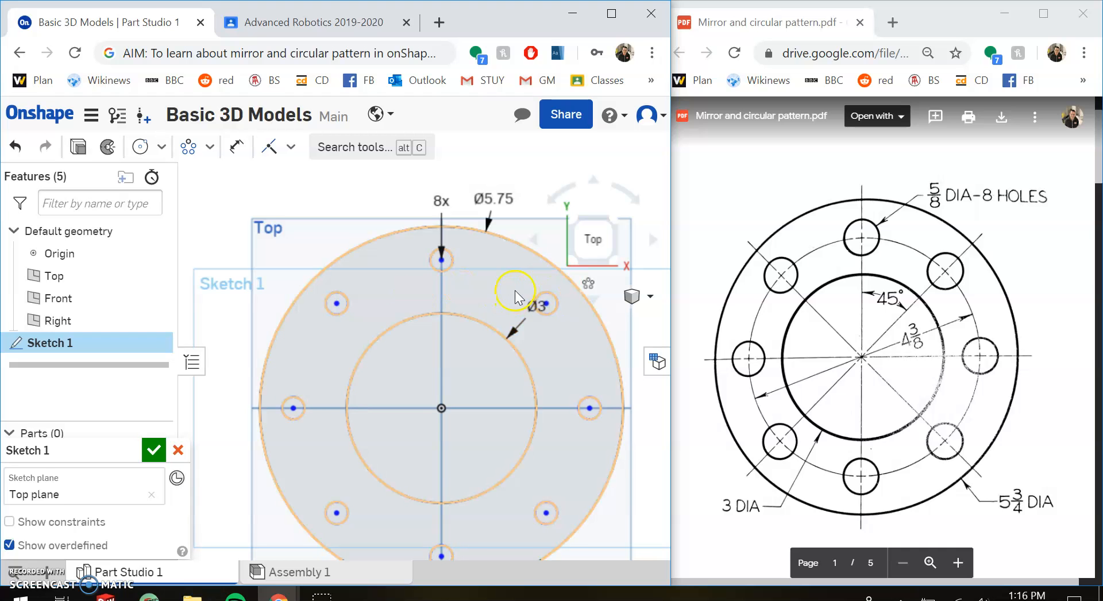
Dimension the diameter of the hole directly above the origin to 5/8 in, and undo that dimension
{"action": "left_click", "coordinate": [489, 303]}
{"action": "scroll", "coordinate": [483, 240], "scroll_direction": "down", "scroll_amount": 3}
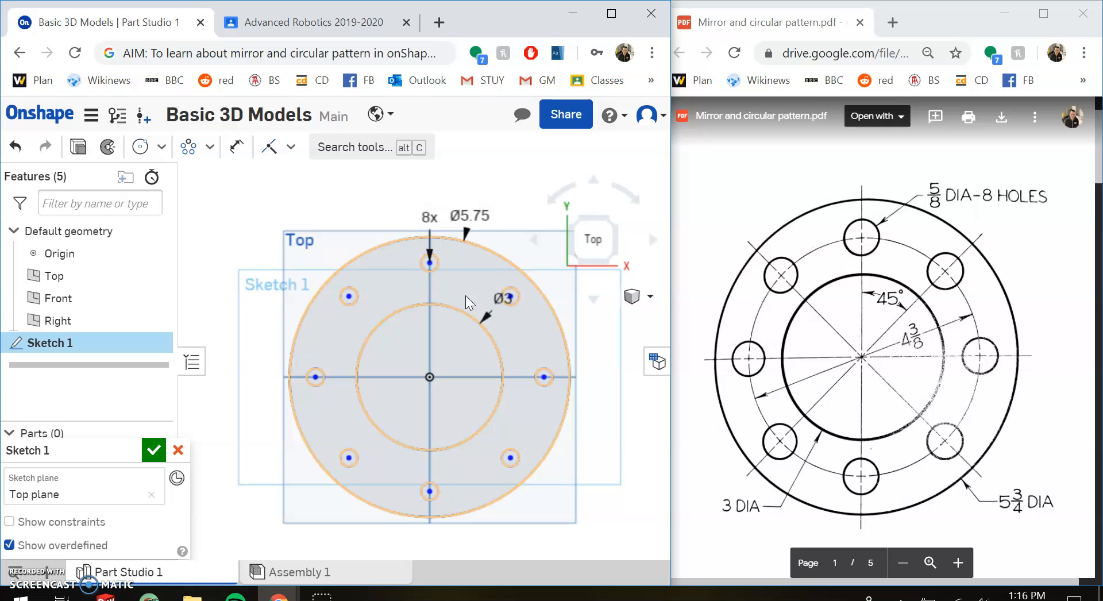
{"action": "key", "text": "d"}
{"action": "left_click", "coordinate": [435, 266]}
{"action": "left_click", "coordinate": [478, 264]}
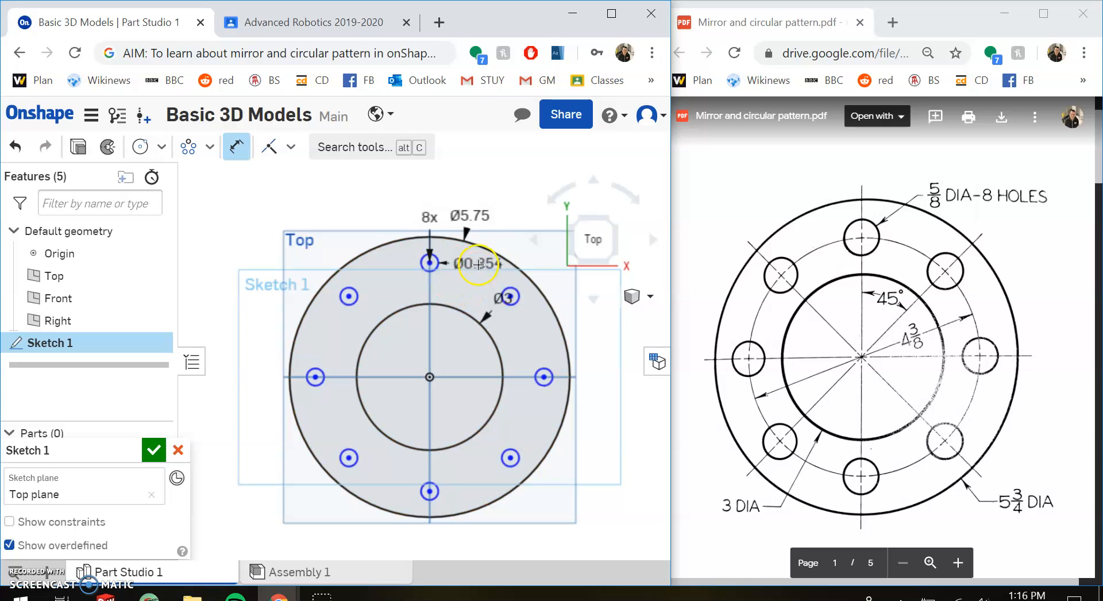
{"action": "left_click", "coordinate": [475, 256]}
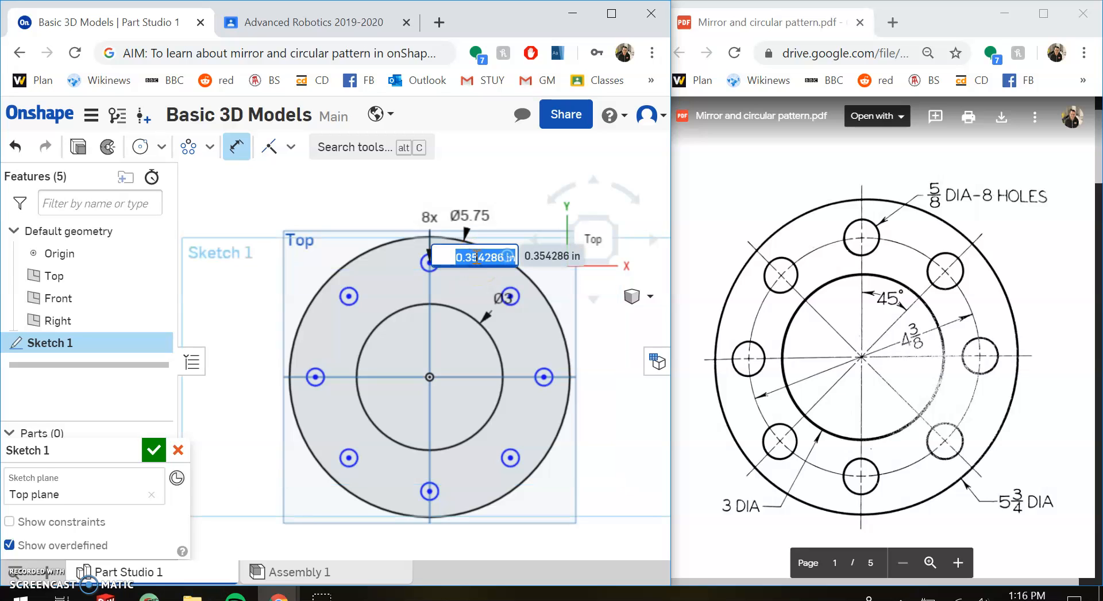
{"action": "type", "text": "5/8"}
{"action": "key", "text": "Return"}
{"action": "left_click", "coordinate": [317, 368]}
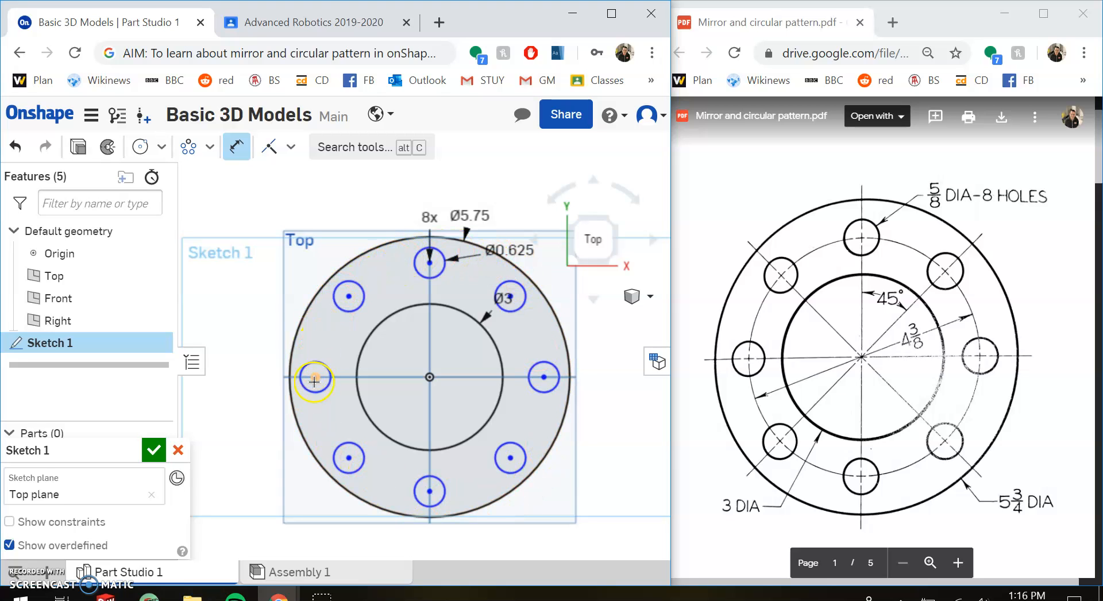
{"action": "key", "text": "Escape"}
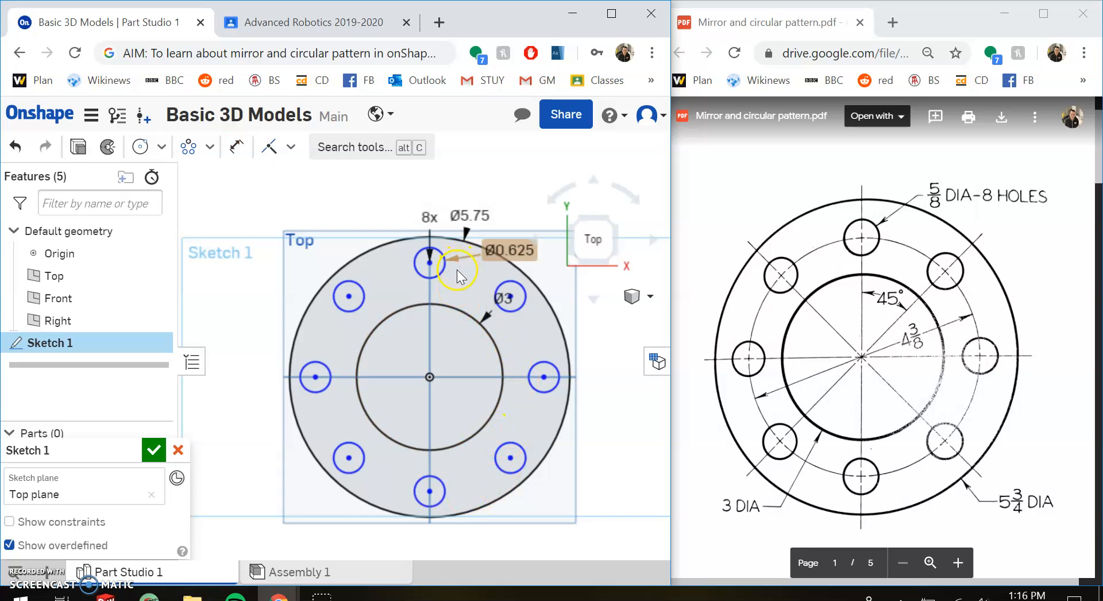
{"action": "key", "text": "ctrl+z"}
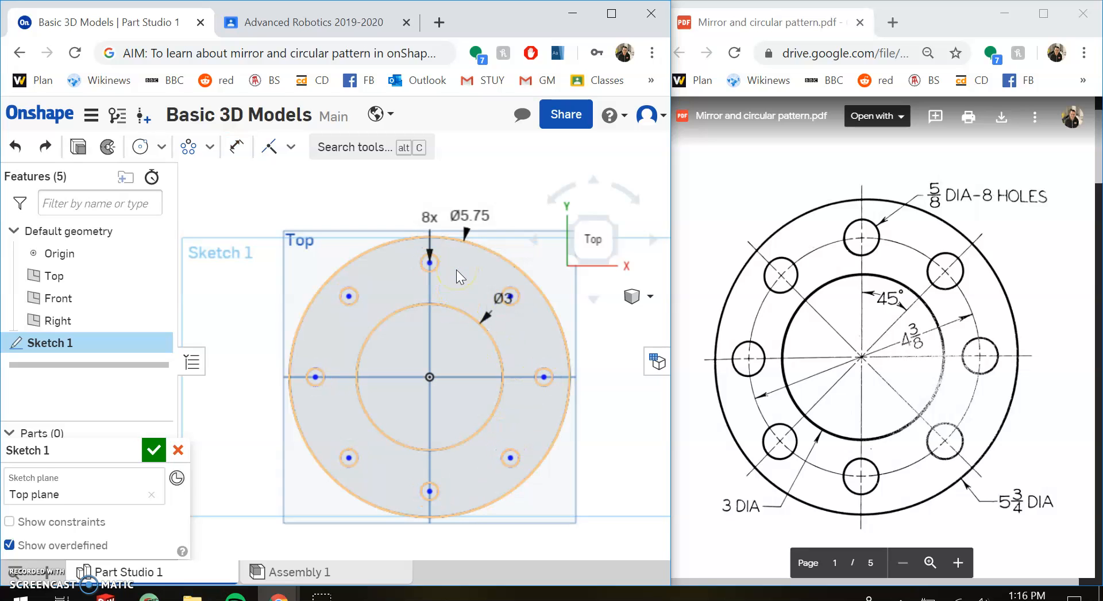
Dimension the diameter of the patterned hole directly above the origin to 5/8 in, as given in the reference drawing
{"action": "key", "text": "d"}
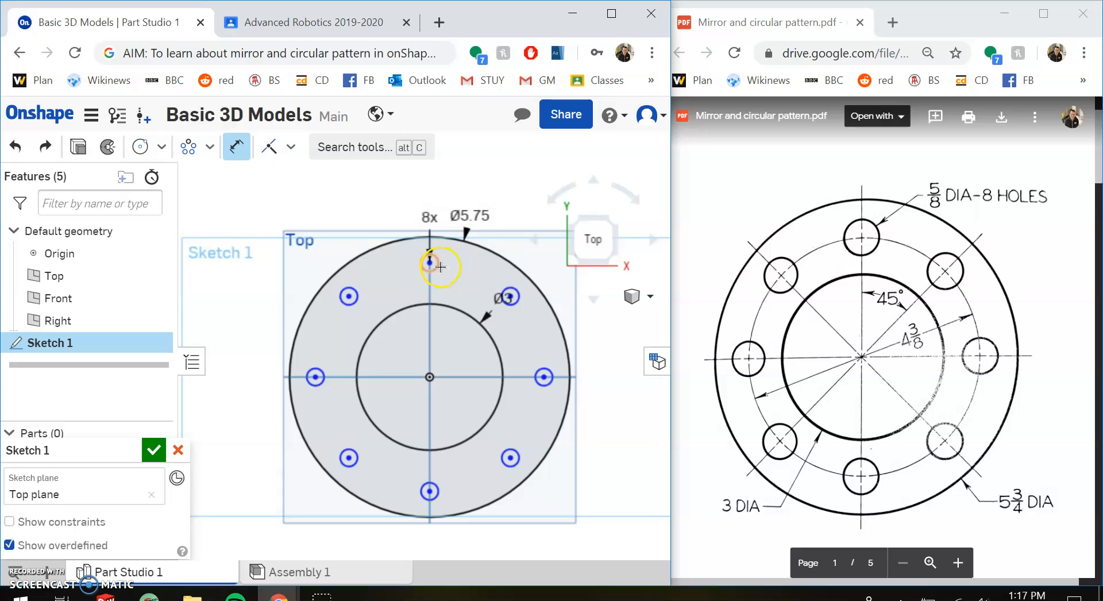
{"action": "left_click", "coordinate": [445, 265]}
{"action": "left_click", "coordinate": [471, 264]}
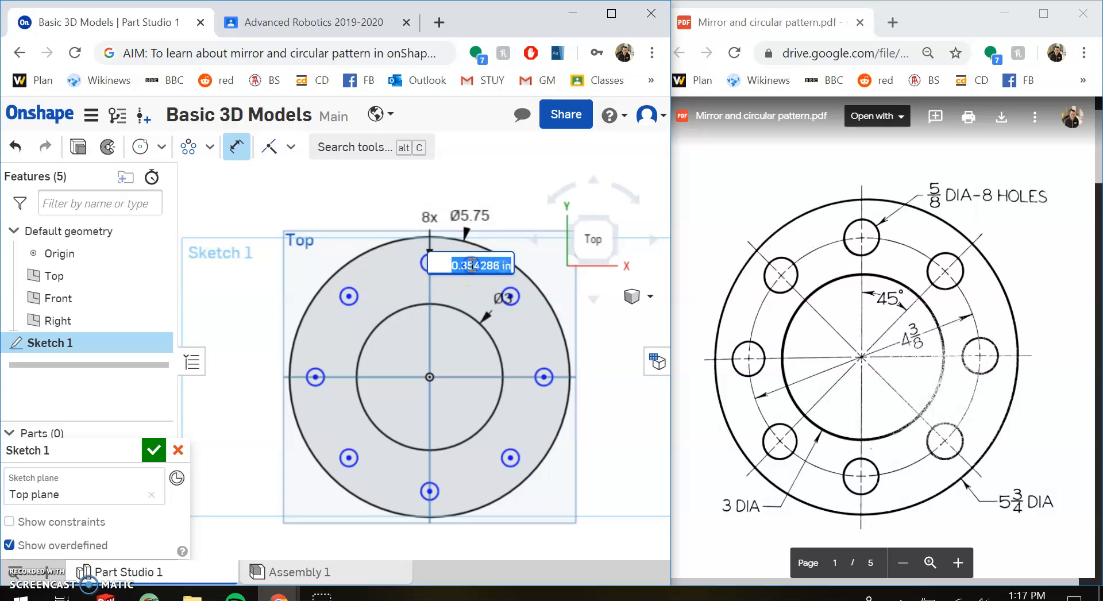
{"action": "type", "text": "5/8"}
{"action": "key", "text": "Return"}
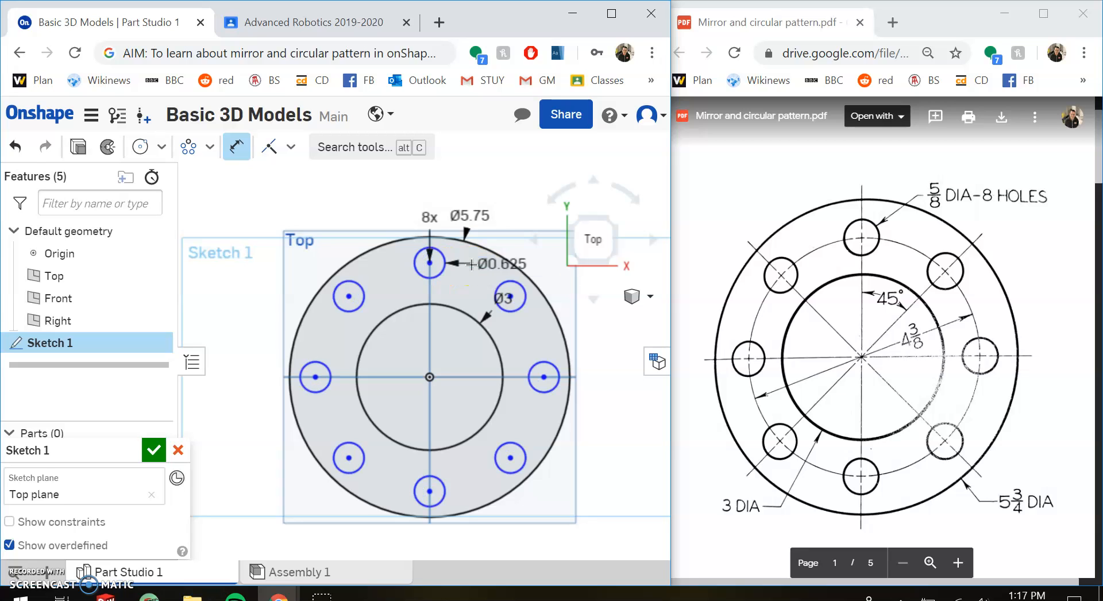
Test the hole pattern by setting the hole diameter to 1 in and restoring it to 0.625 in
{"action": "double_click", "coordinate": [505, 269]}
{"action": "key", "text": "Return"}
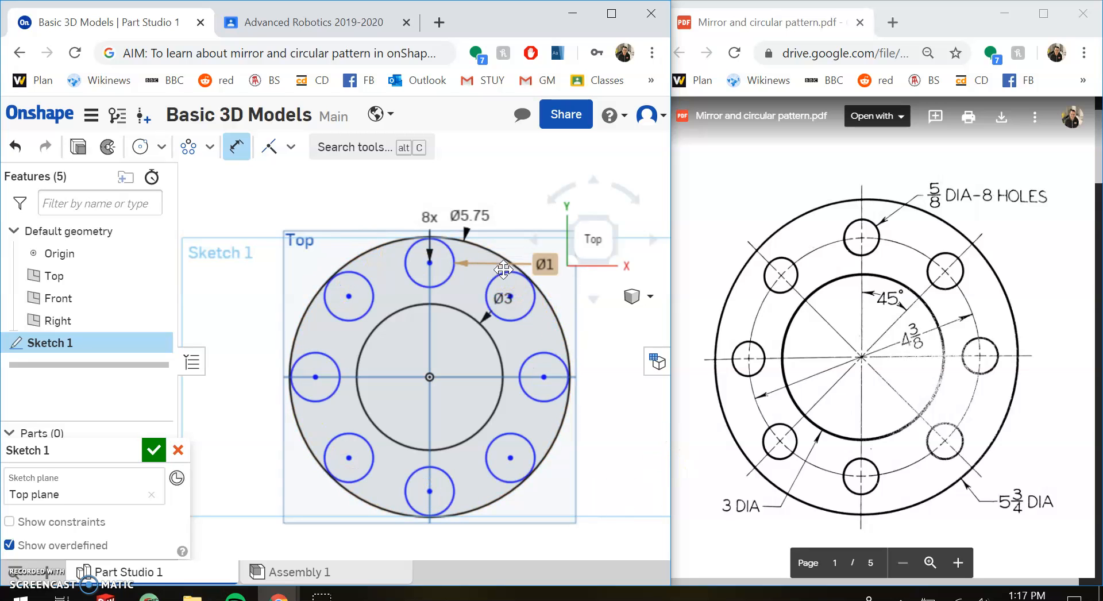
{"action": "double_click", "coordinate": [540, 266]}
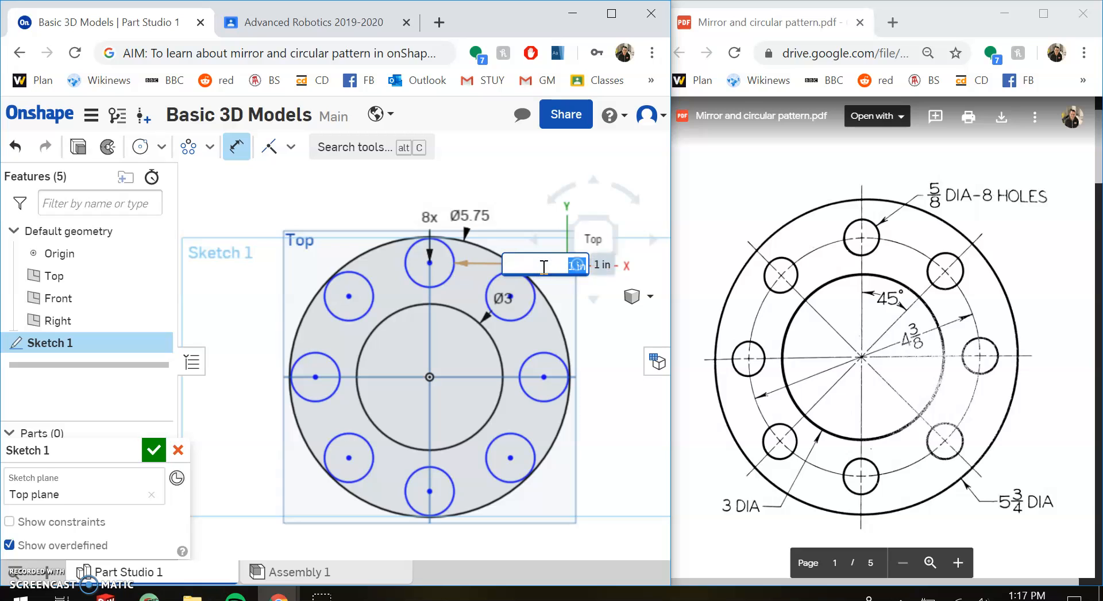
{"action": "key", "text": "Return"}
Try a vertical dimension between the origin and the center of the hole above it, and undo it
{"action": "left_click", "coordinate": [450, 294]}
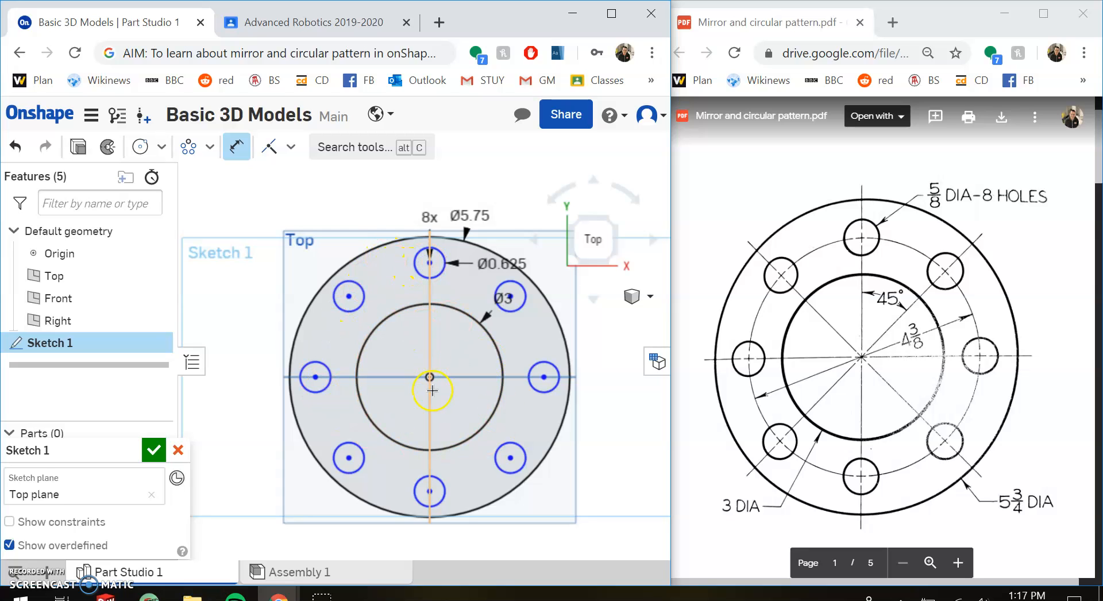
{"action": "left_click", "coordinate": [412, 374]}
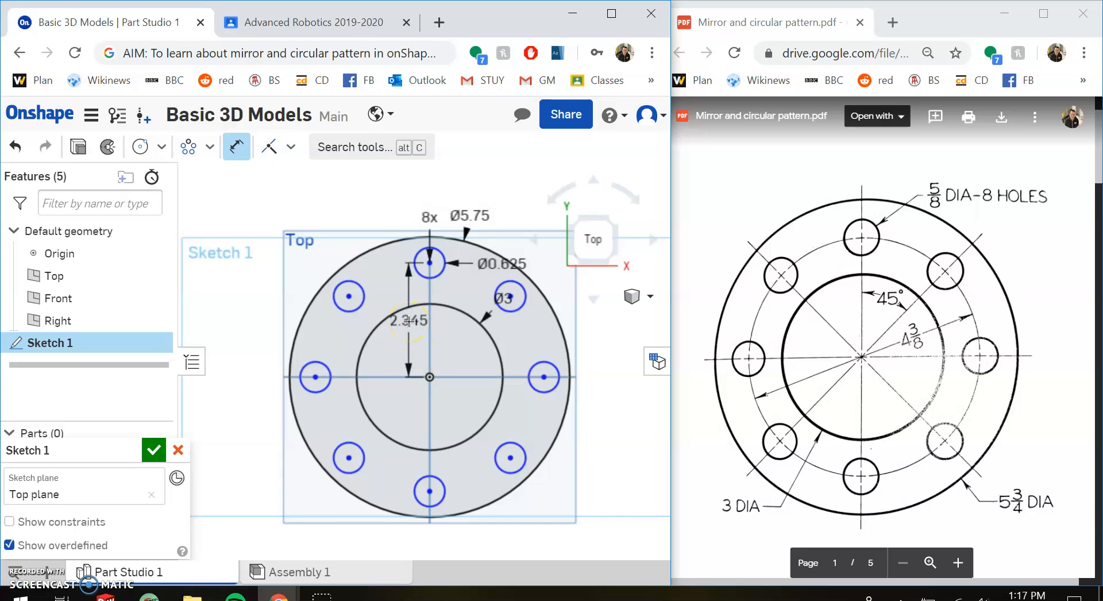
{"action": "left_click", "coordinate": [410, 320]}
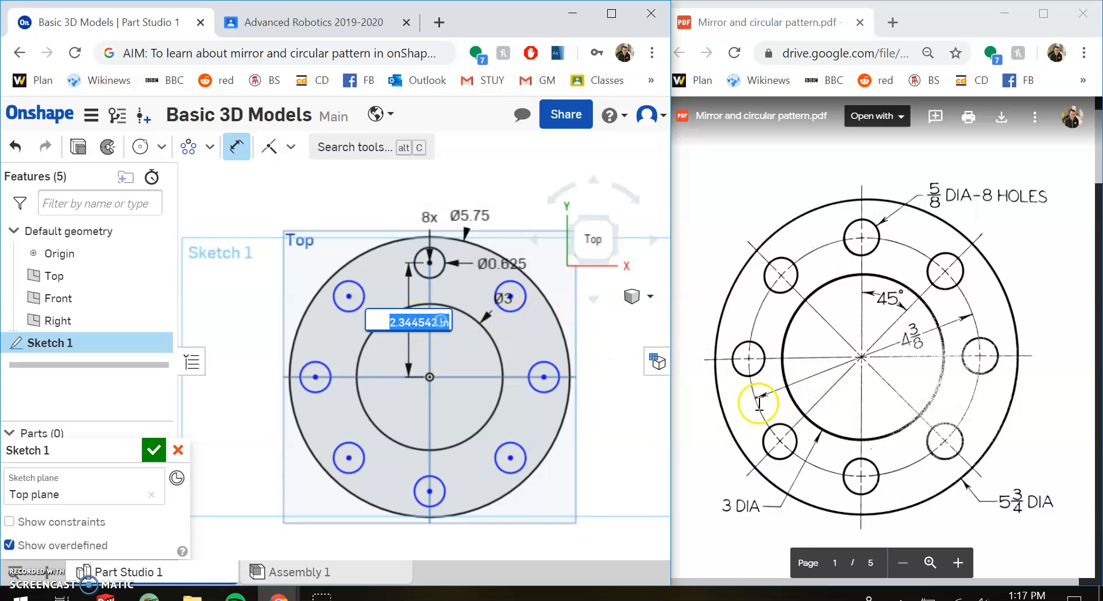
{"action": "key", "text": "Return"}
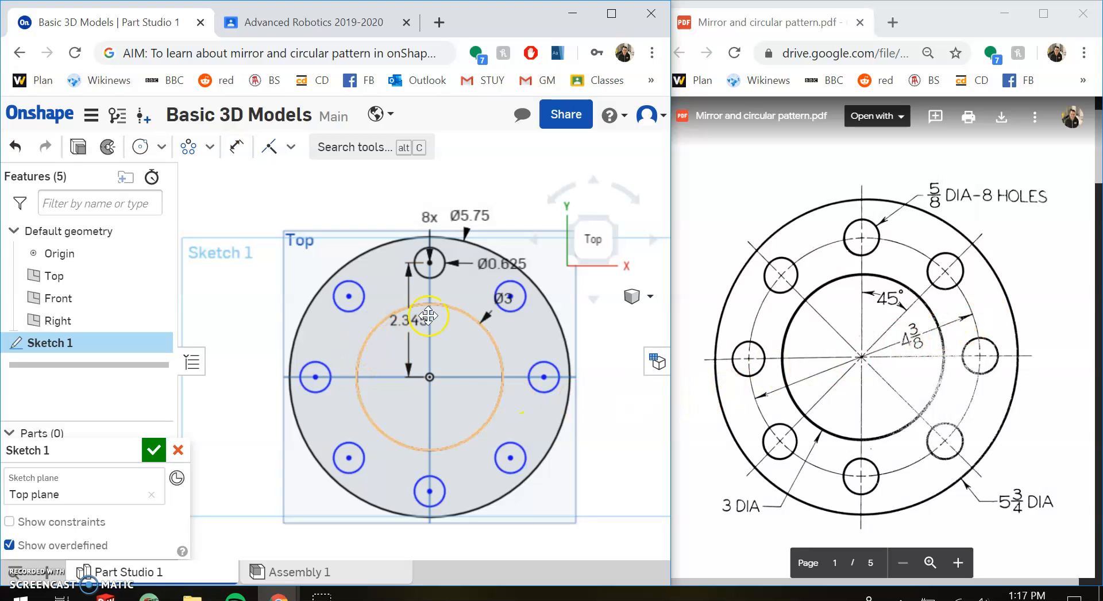
{"action": "key", "text": "ctrl+z"}
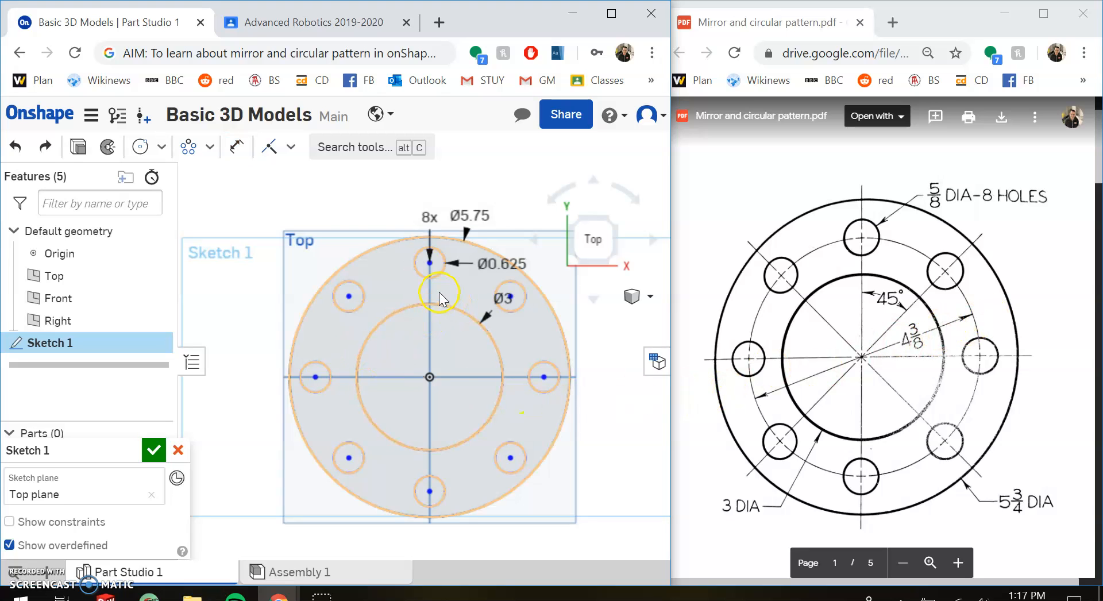
Dimension the vertical distance between the centers of the uppermost and lowermost holes to 4+3/8 in
{"action": "key", "text": "d"}
{"action": "left_click", "coordinate": [429, 262]}
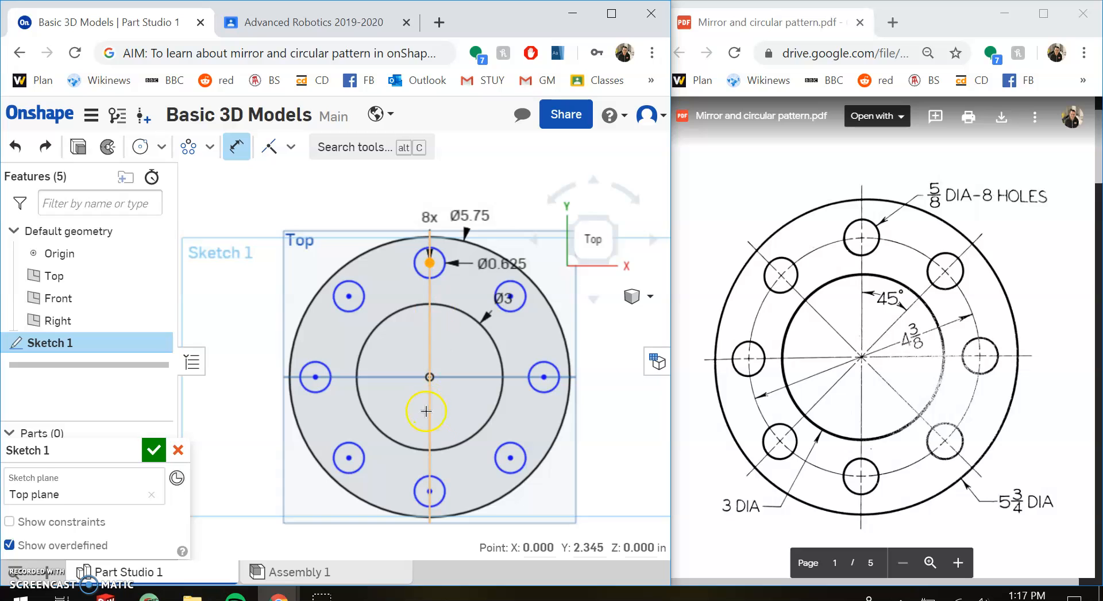
{"action": "left_click", "coordinate": [431, 490]}
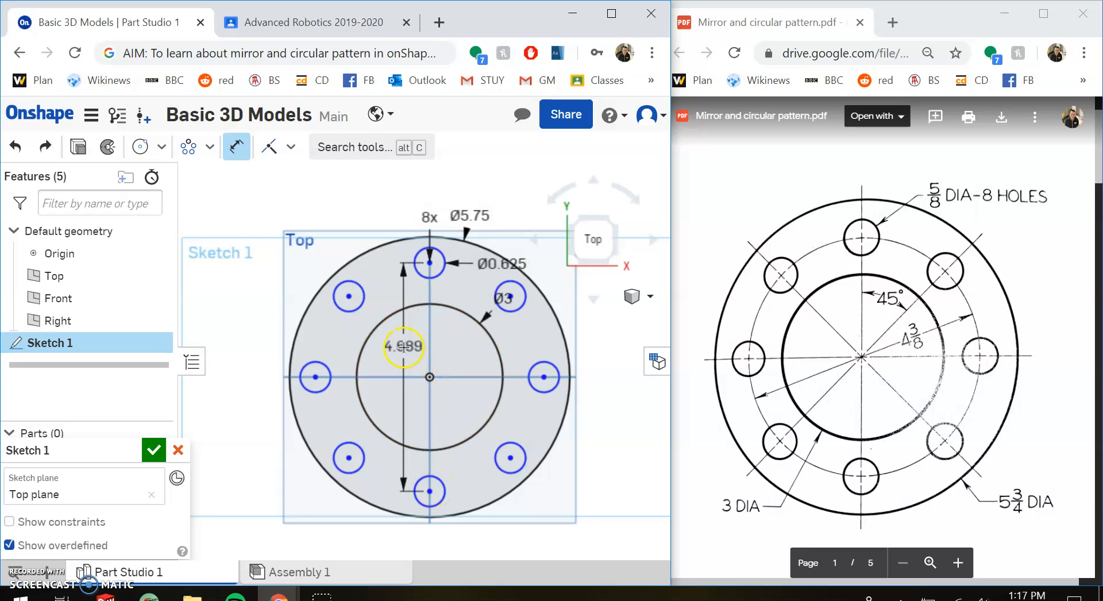
{"action": "left_click", "coordinate": [400, 348]}
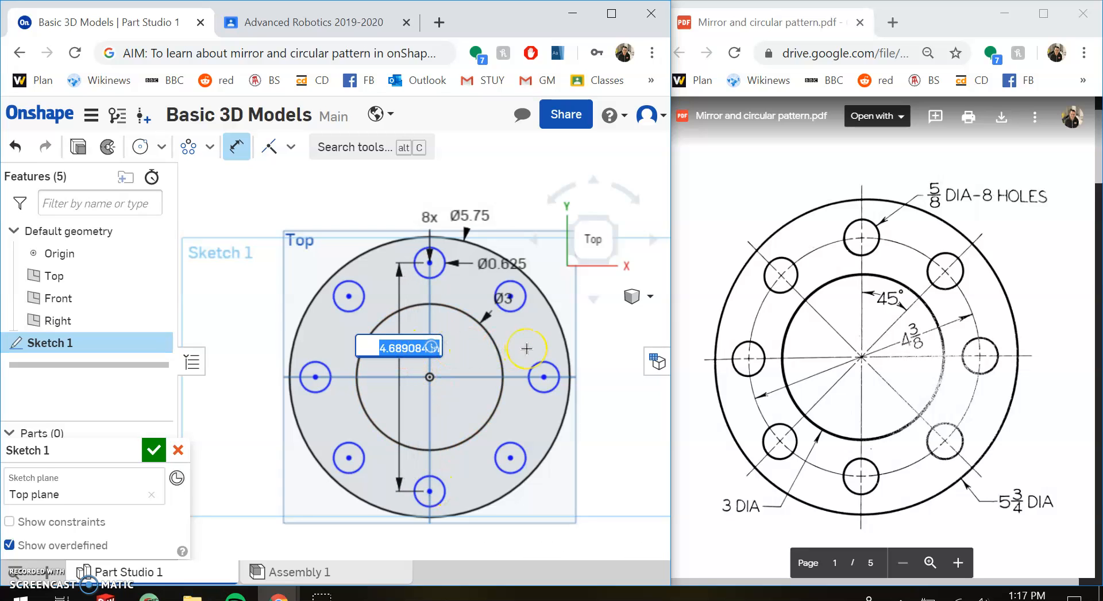
{"action": "type", "text": "4"}
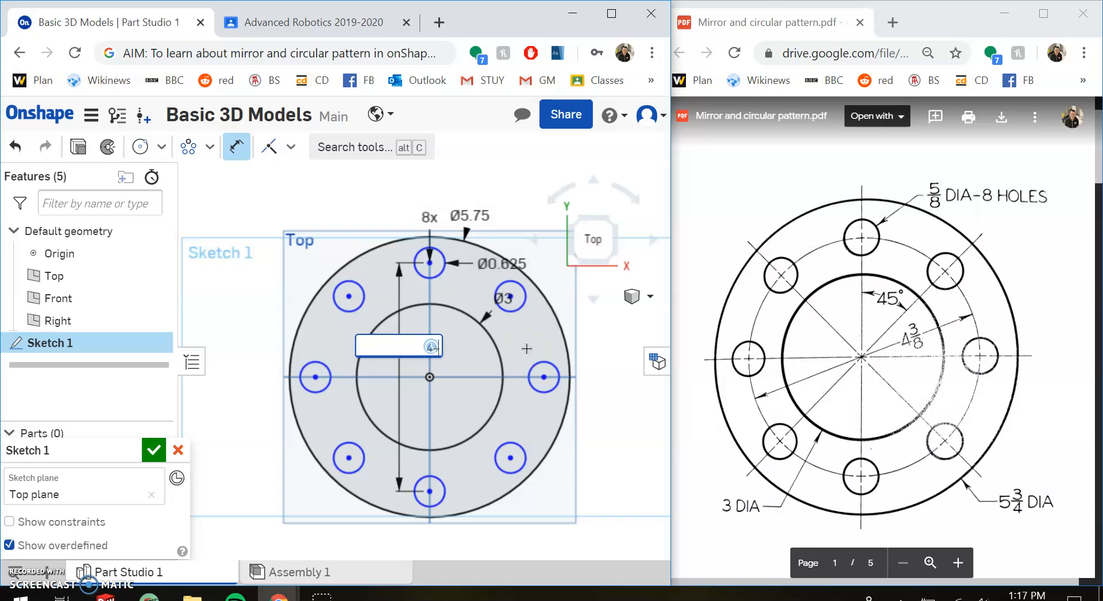
{"action": "type", "text": "+3/8"}
{"action": "key", "text": "Return"}
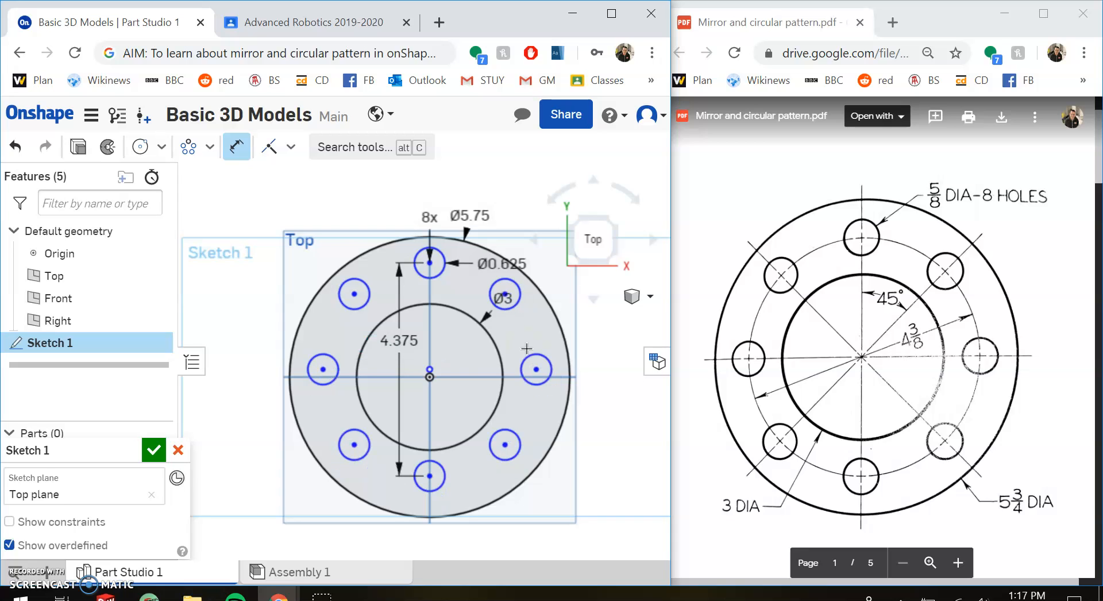
Dimension the distance between the circular pattern's center point and the origin to 0
{"action": "scroll", "coordinate": [413, 373], "scroll_direction": "up", "scroll_amount": 4}
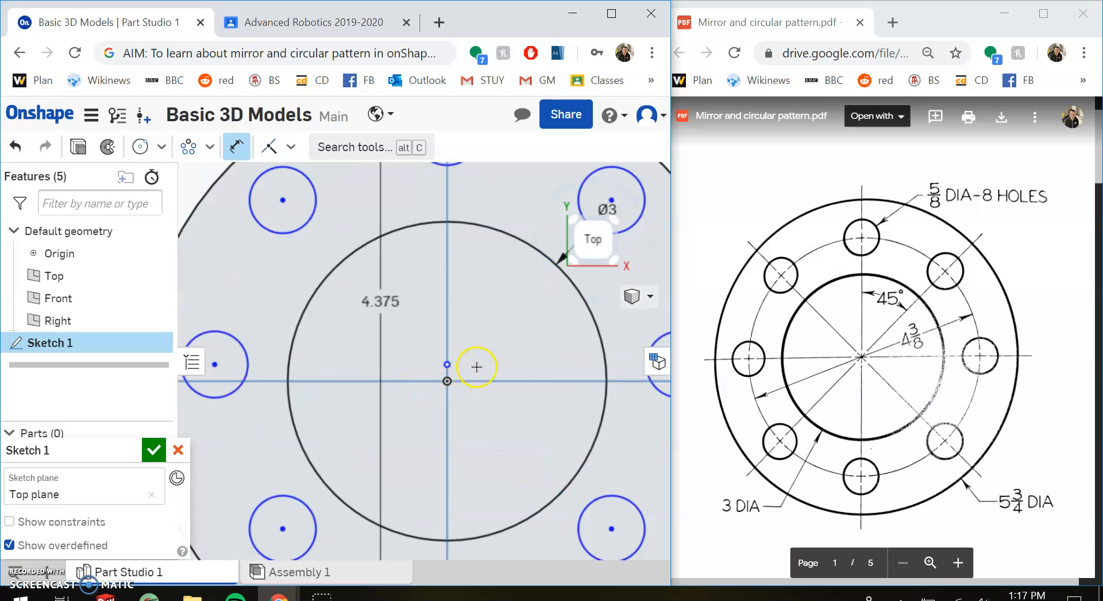
{"action": "left_click", "coordinate": [451, 386]}
{"action": "left_click", "coordinate": [553, 357]}
{"action": "type", "text": "0"}
{"action": "key", "text": "Return"}
{"action": "scroll", "coordinate": [483, 336], "scroll_direction": "up", "scroll_amount": 3}
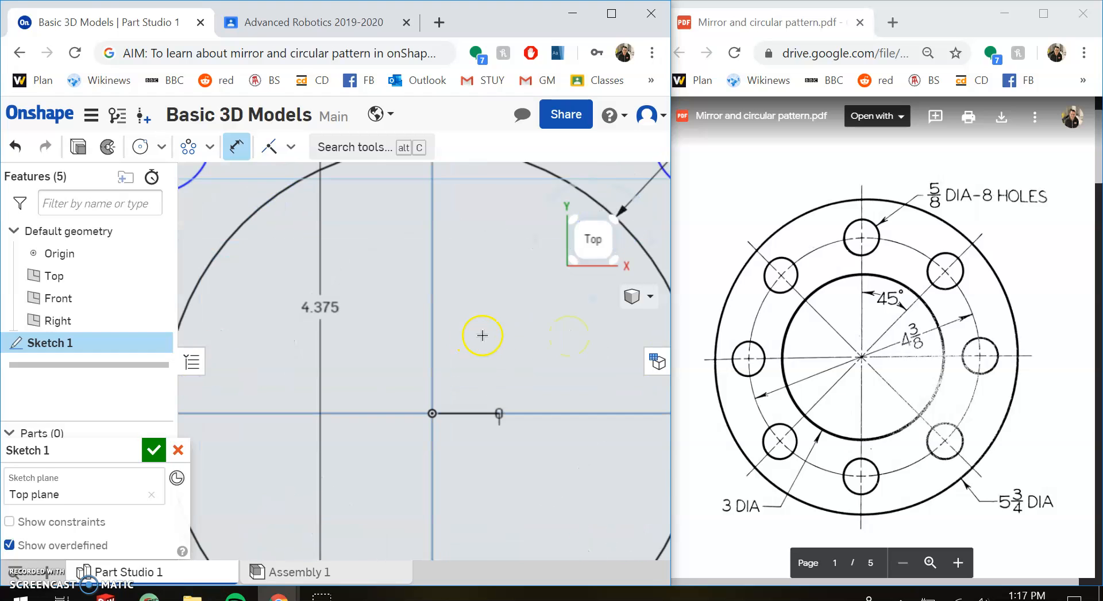
Test the pattern by setting the distance between opposite hole centers to 2 in and restoring it to 4+3/8 in
{"action": "key", "text": "f"}
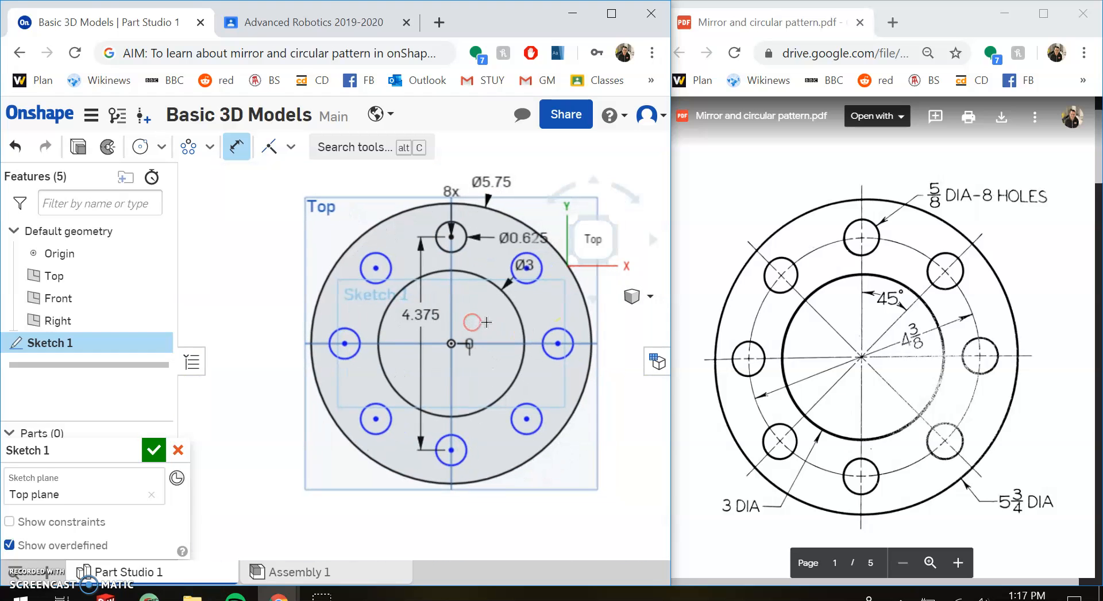
{"action": "middle_click_drag", "start_coordinate": [486, 322], "coordinate": [482, 334]}
{"action": "double_click", "coordinate": [417, 331]}
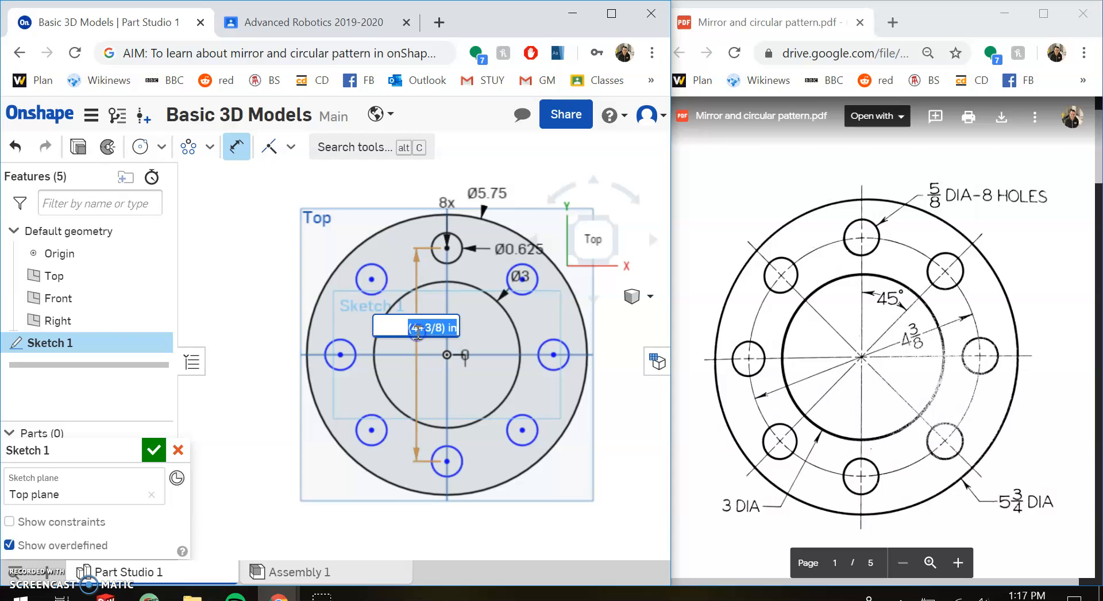
{"action": "type", "text": "2"}
{"action": "key", "text": "Return"}
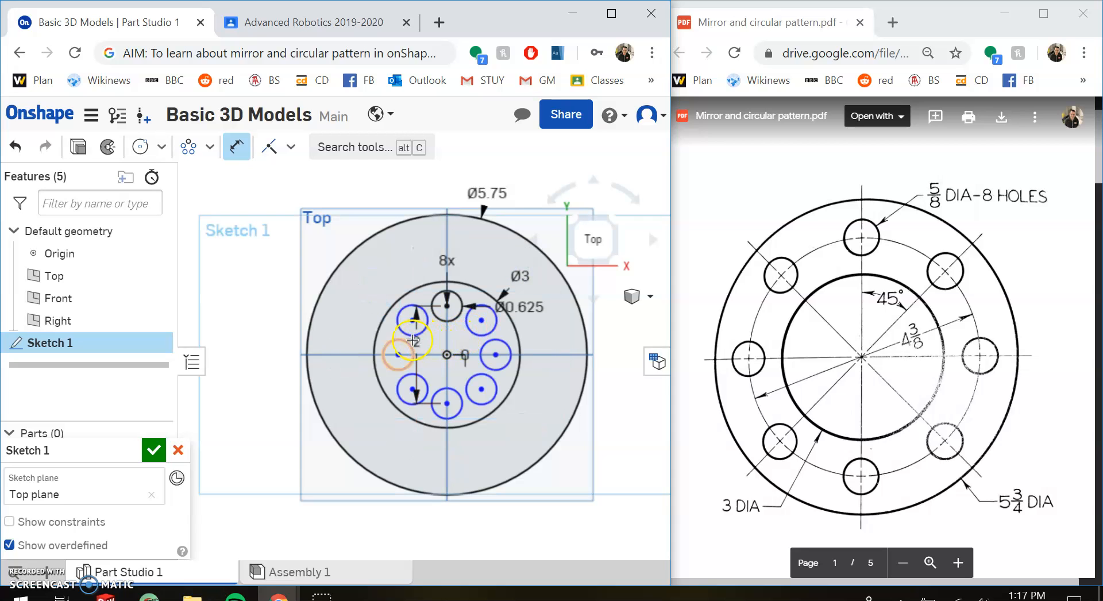
{"action": "double_click", "coordinate": [423, 341]}
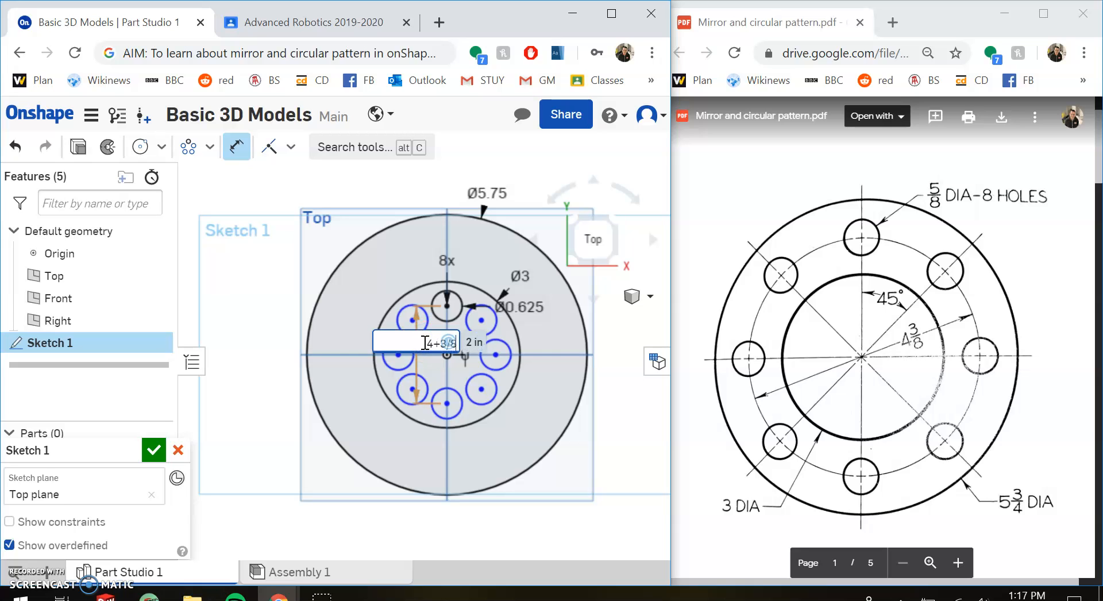
{"action": "key", "text": "Return"}
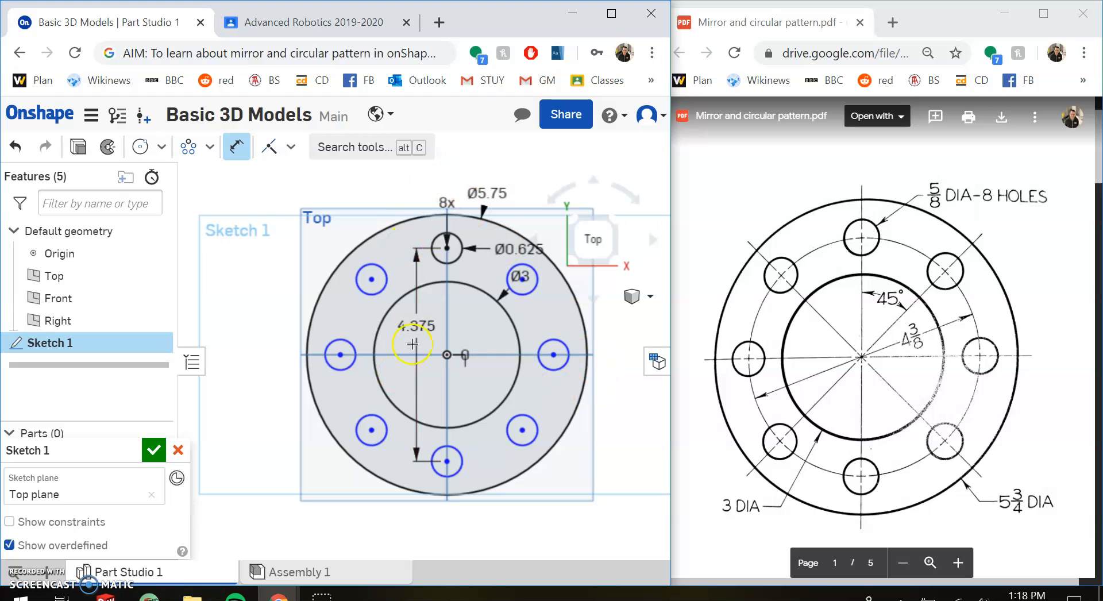
{"action": "key", "text": "Escape"}
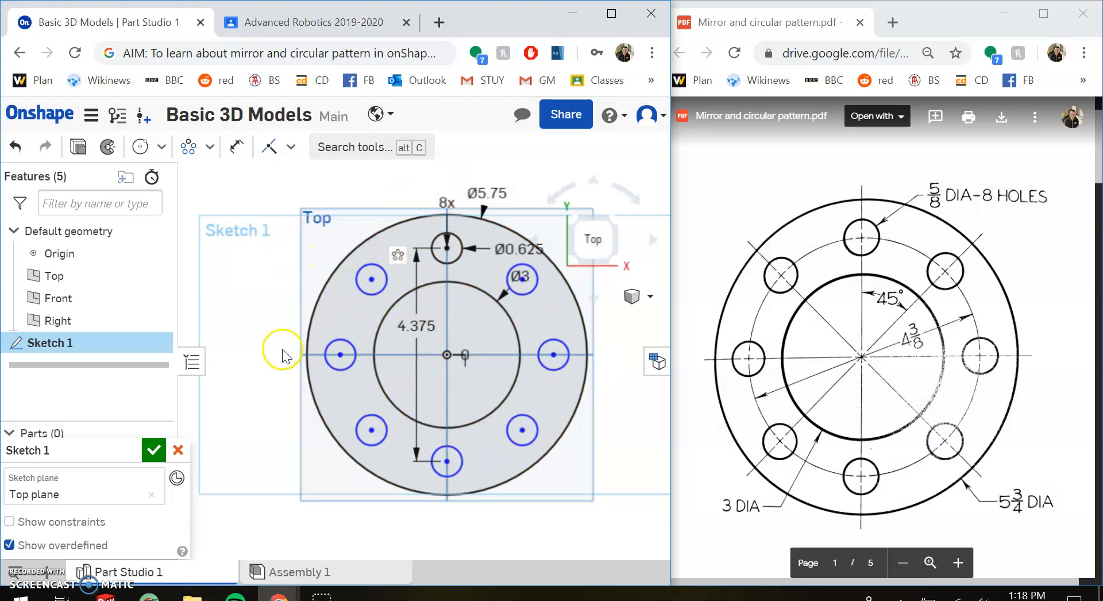